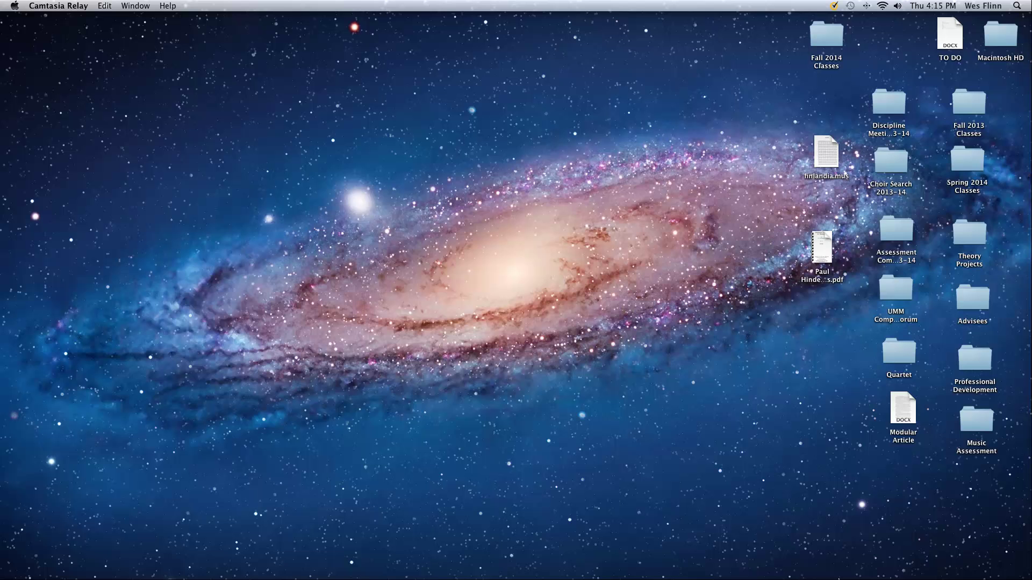
left_click(891, 562)
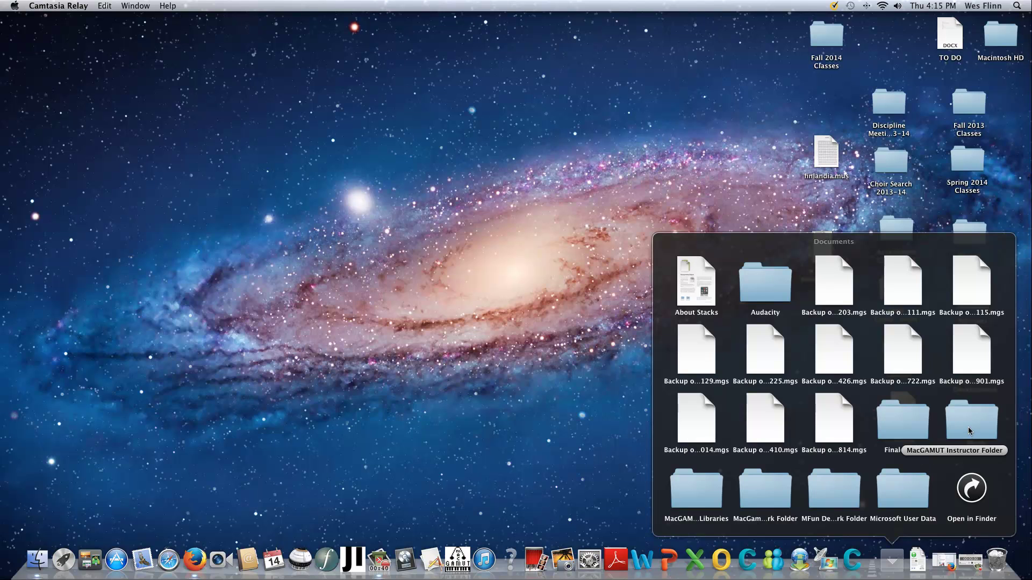
left_click(654, 369)
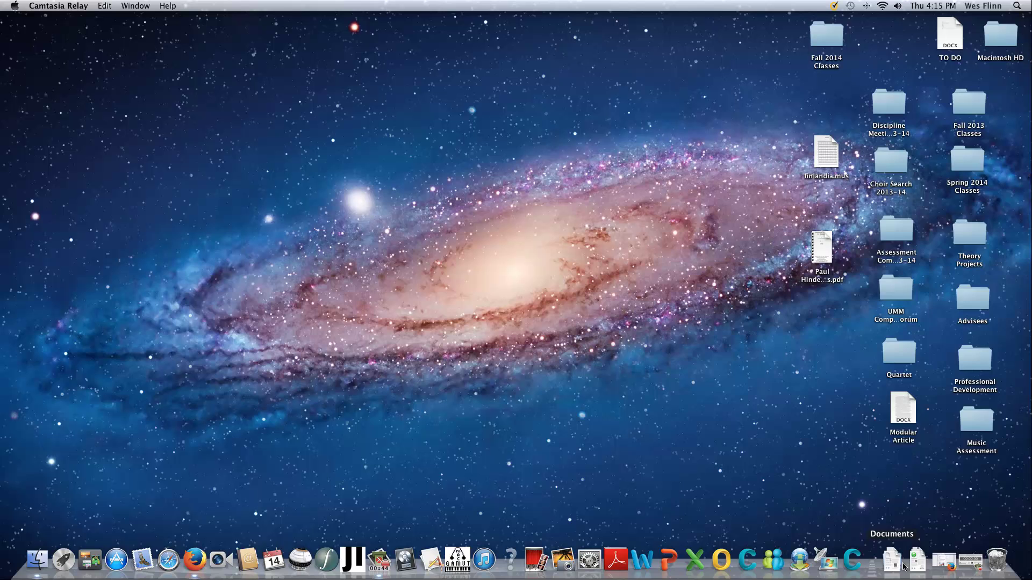
left_click(904, 567)
left_click(708, 508)
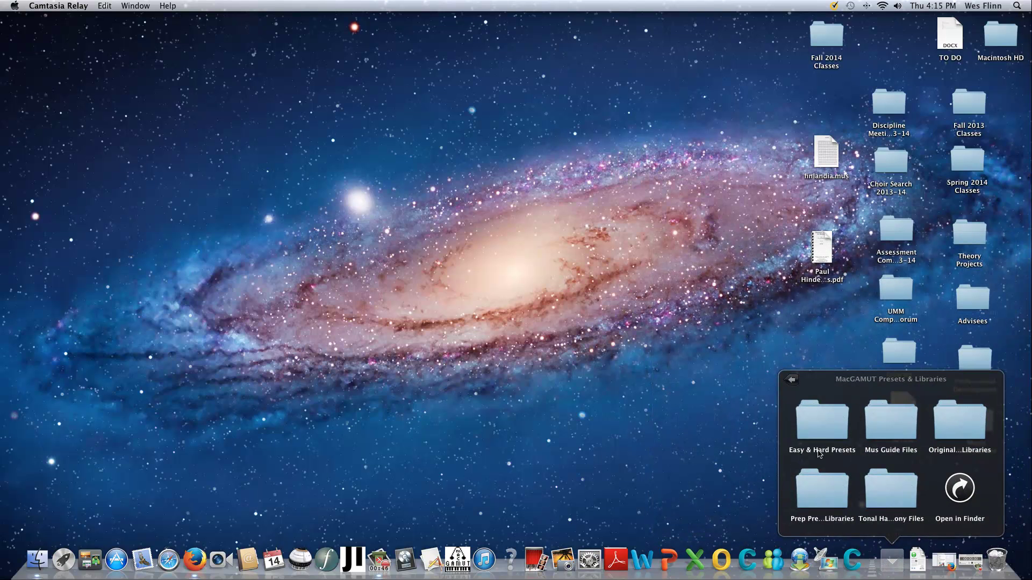
left_click(891, 424)
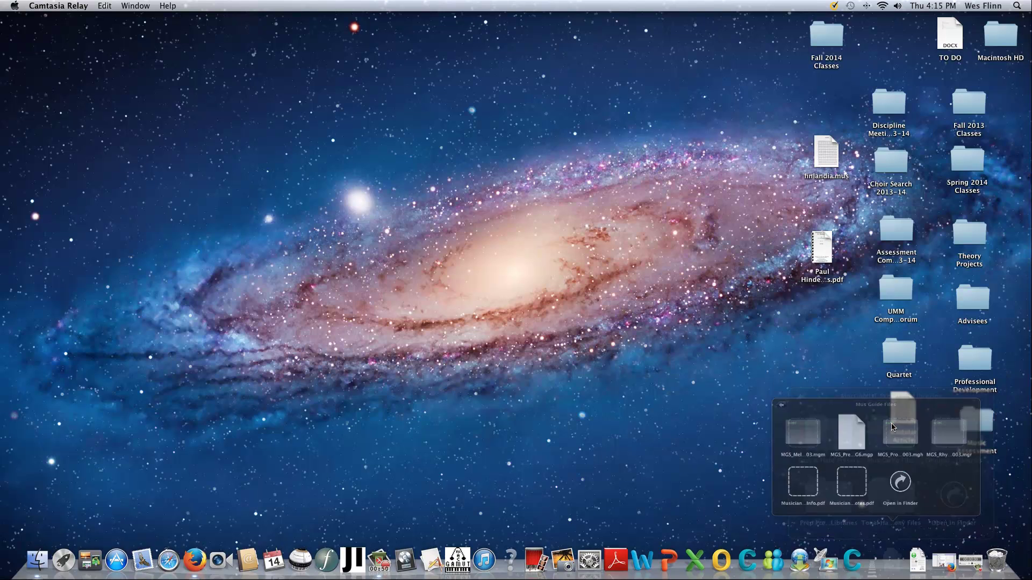
left_click(891, 423)
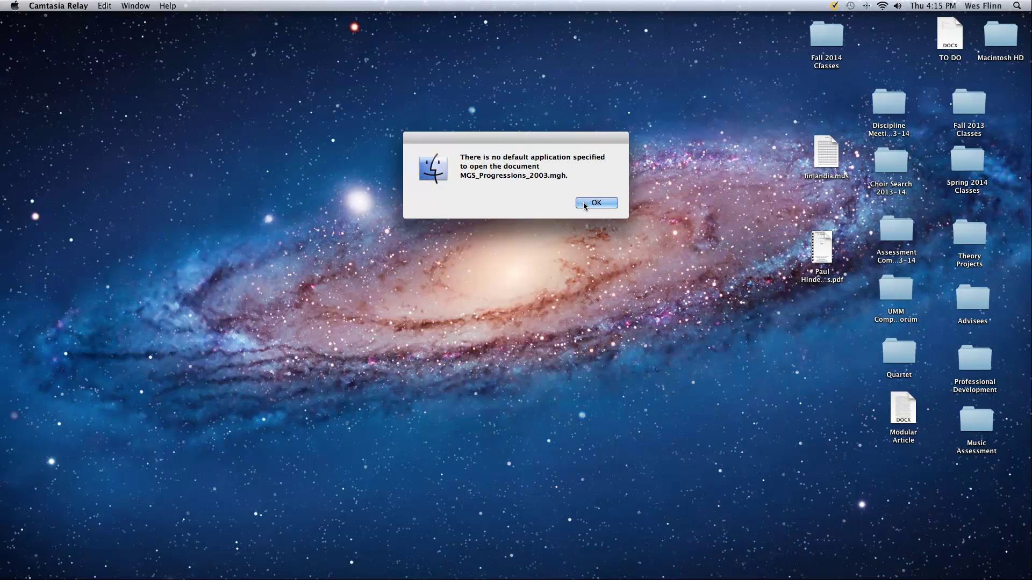
left_click(582, 203)
- Examine the Mus Guide Files folder inside MacGAMUT Presets & Libraries in Documents, and close the folder view
left_click(892, 562)
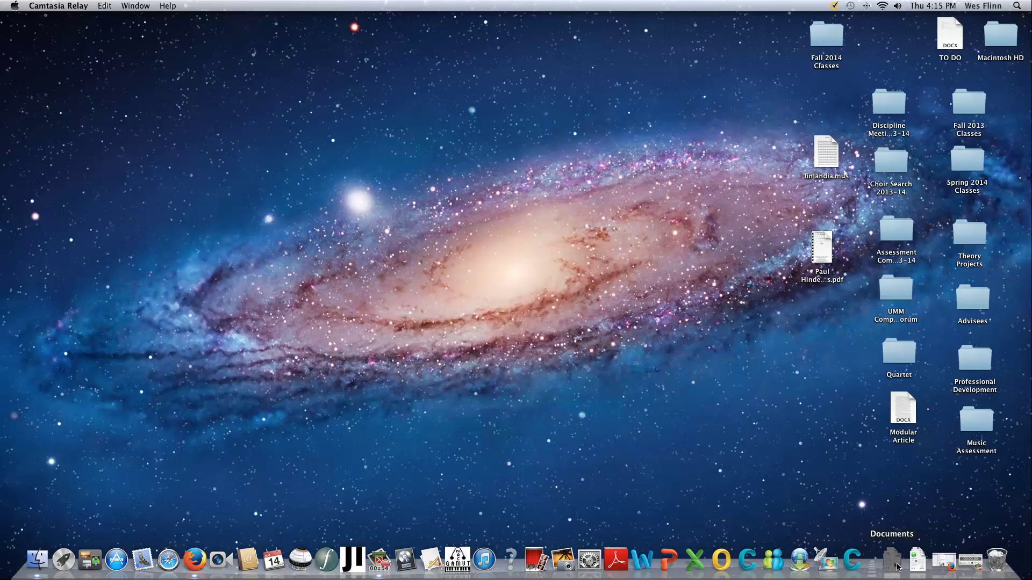
left_click(693, 492)
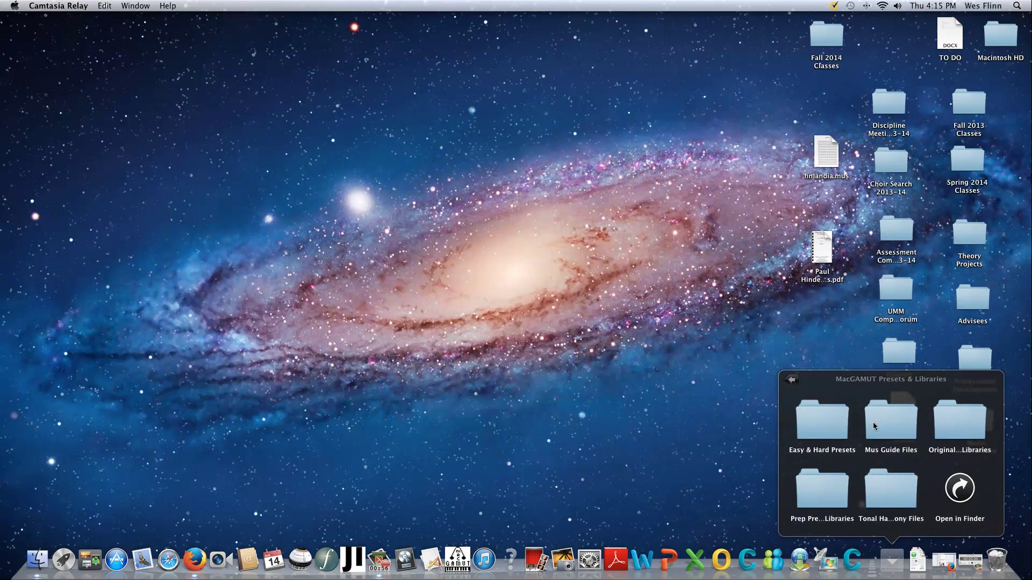
left_click(883, 415)
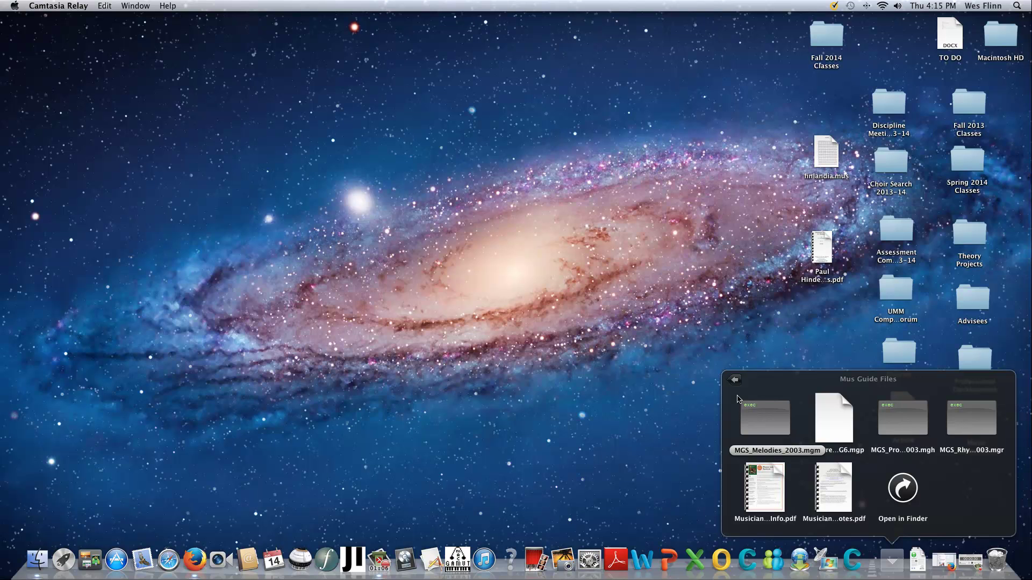
left_click(736, 382)
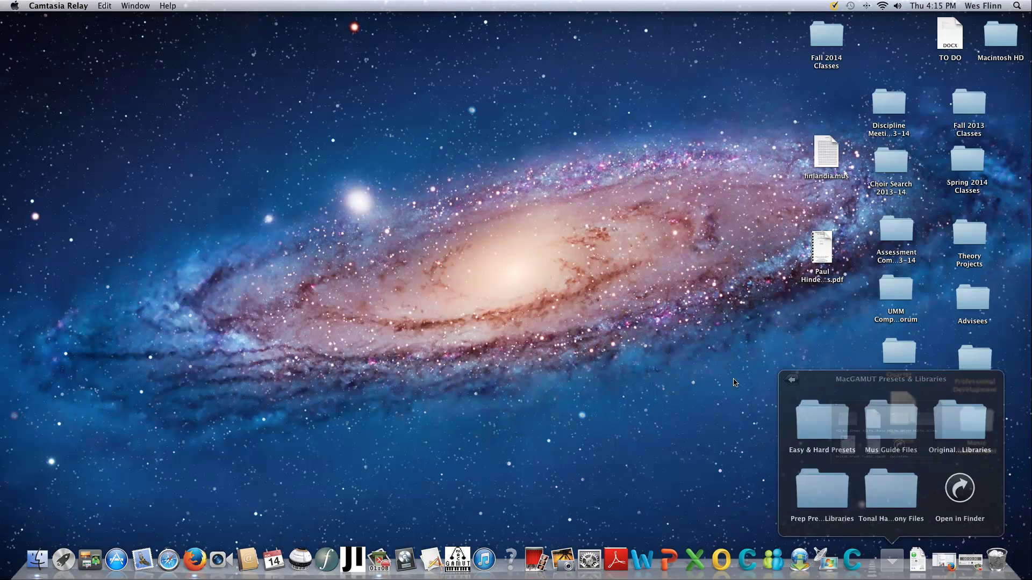
left_click(786, 385)
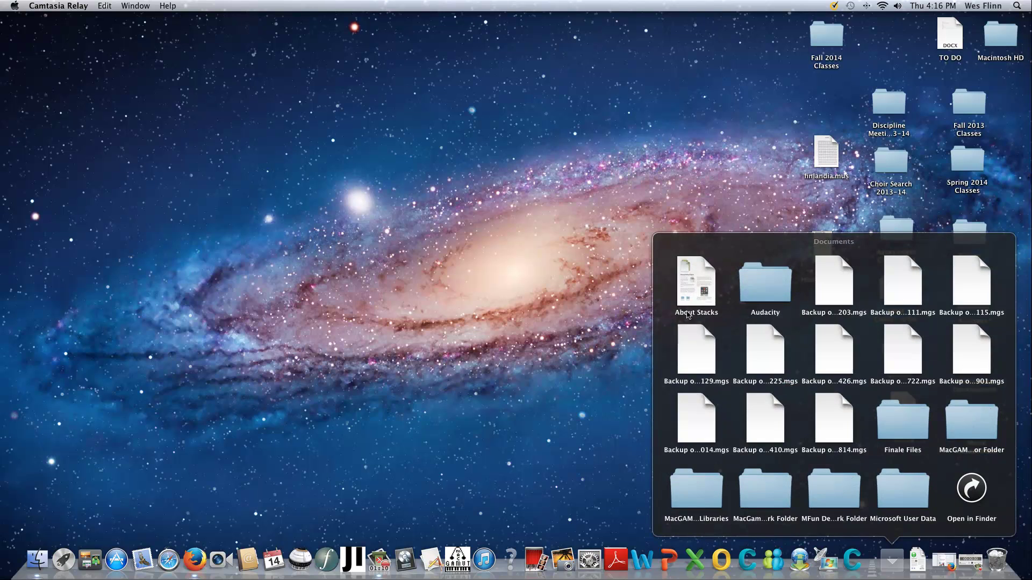
left_click(595, 257)
- Launch MacGAMUT 6 and open the personal startMG6 file from the MacGamut Work Folder
mouse_move(498, 578)
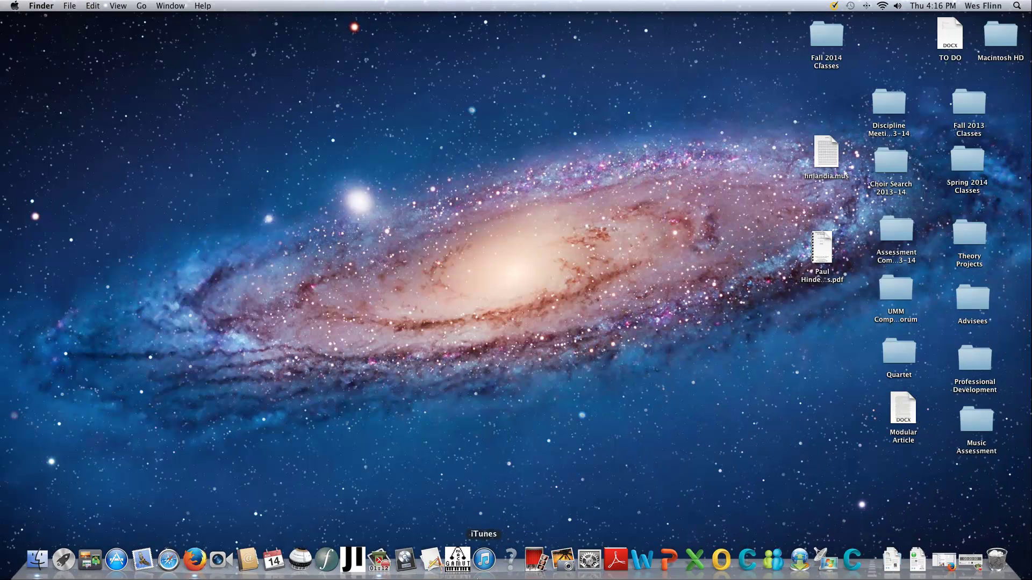
left_click(459, 561)
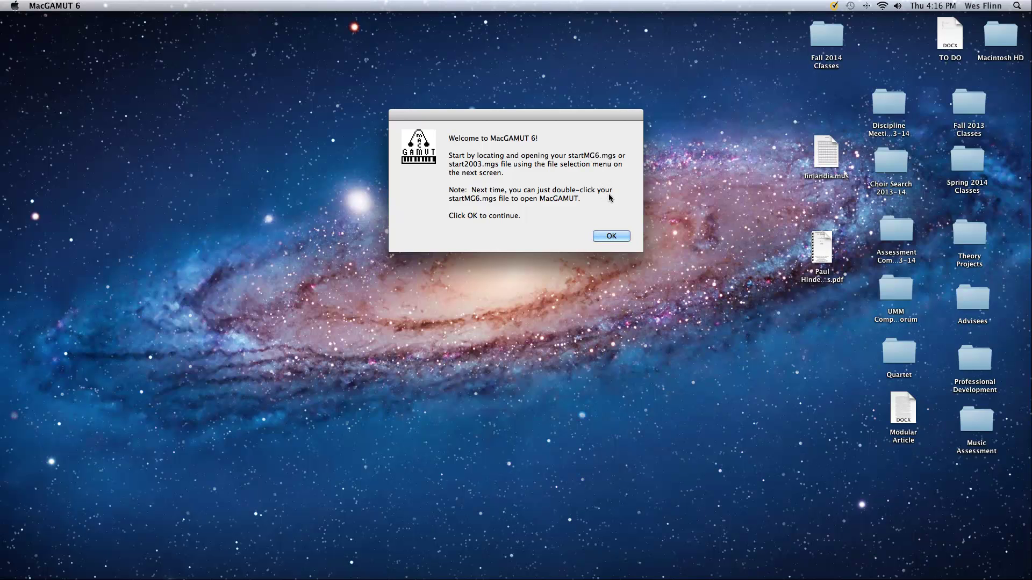
left_click(614, 235)
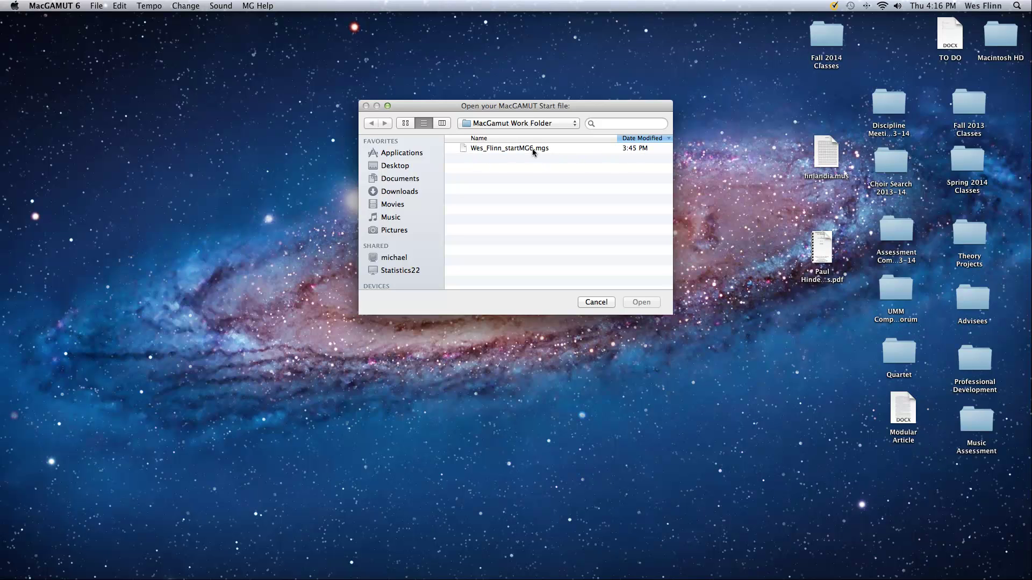
left_click(502, 150)
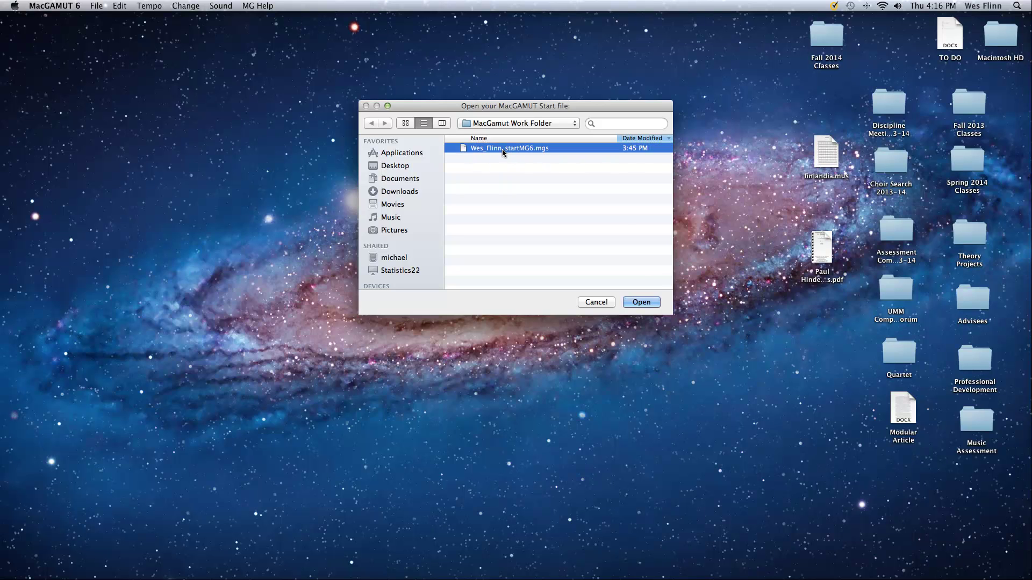
left_click(641, 302)
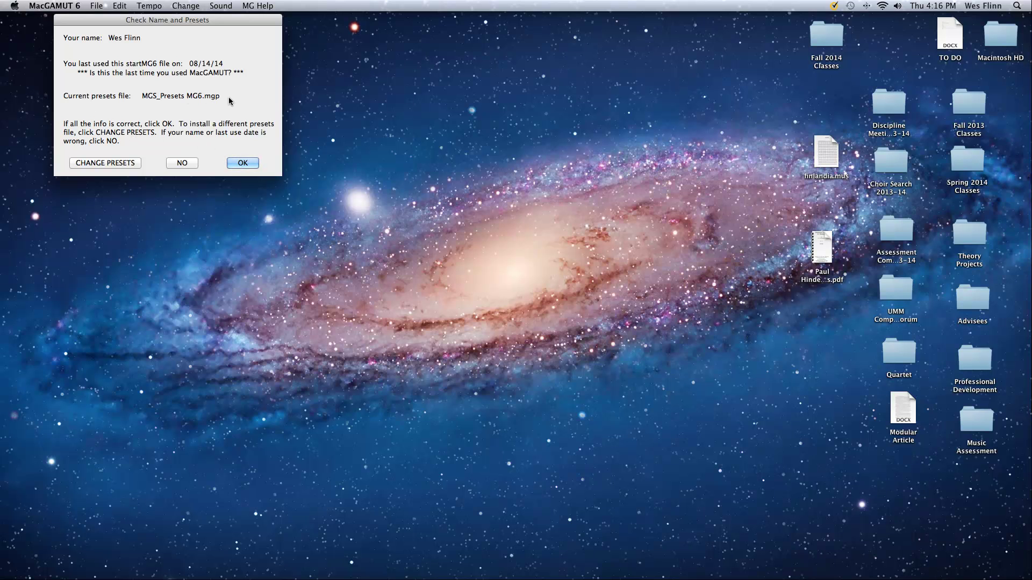
- Look at the presets file selection, keep MGS_Presets MG6.mgp as the presets file, and continue past the sound check
left_click(110, 165)
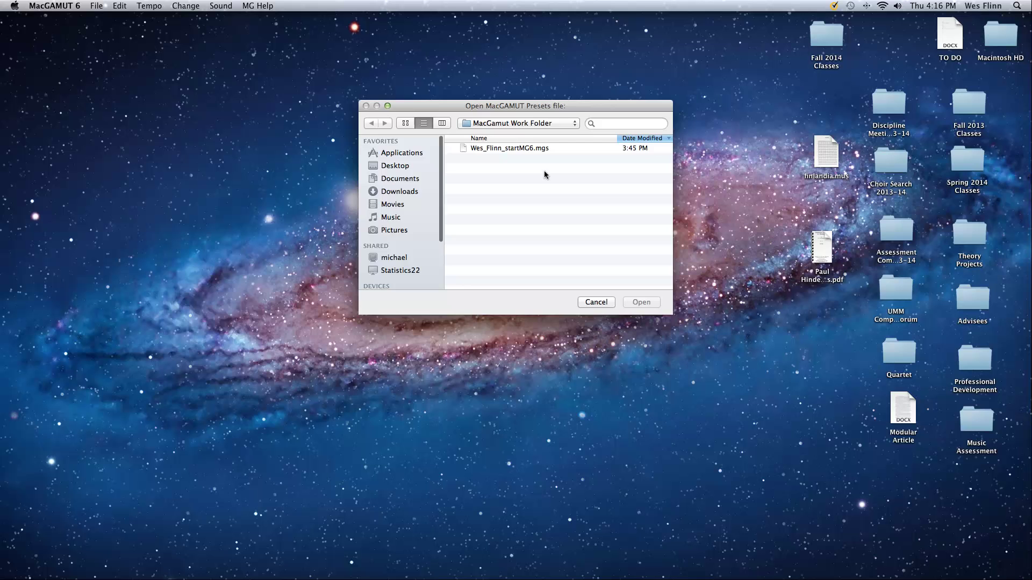
left_click(597, 302)
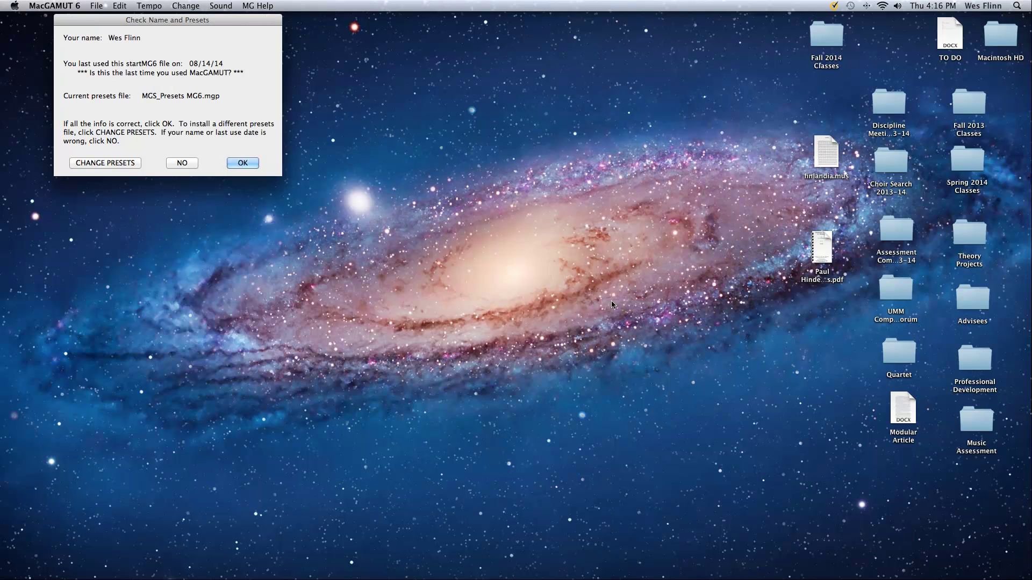
left_click(243, 163)
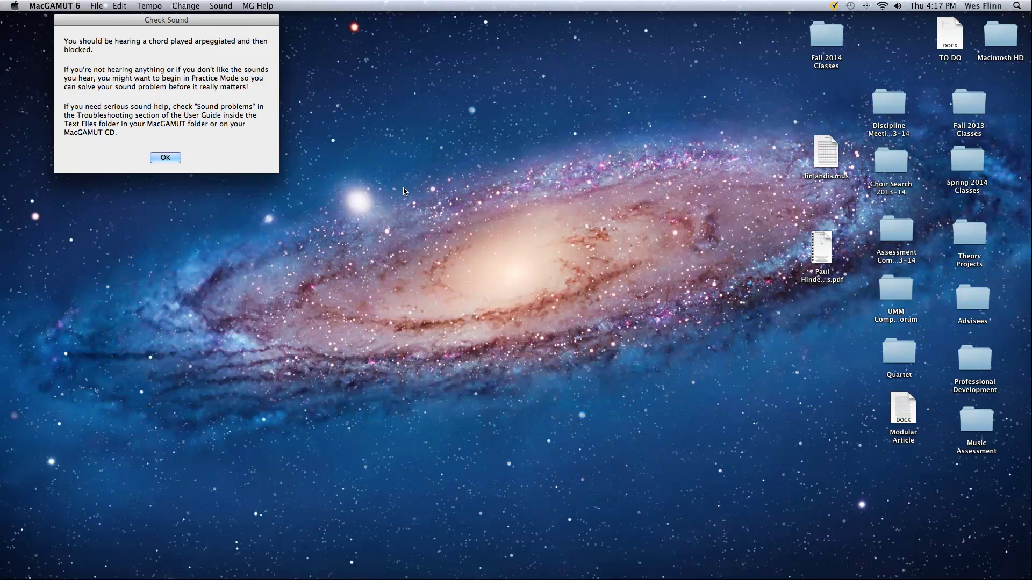
left_click(165, 158)
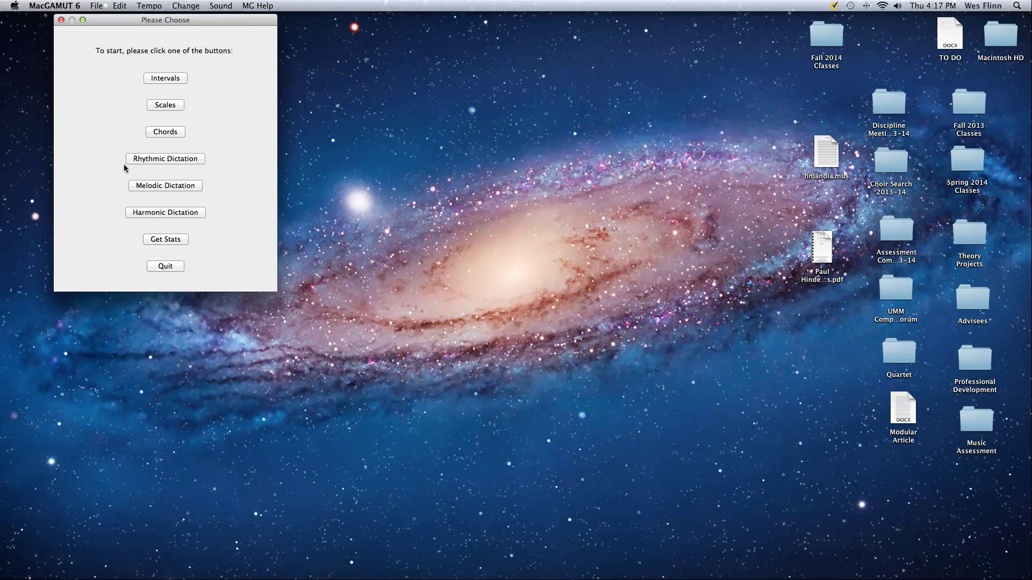
- Start a Rhythmic Dictation exercise at level 1, Patterns 1, simple meter, in Practice mode
left_click(178, 161)
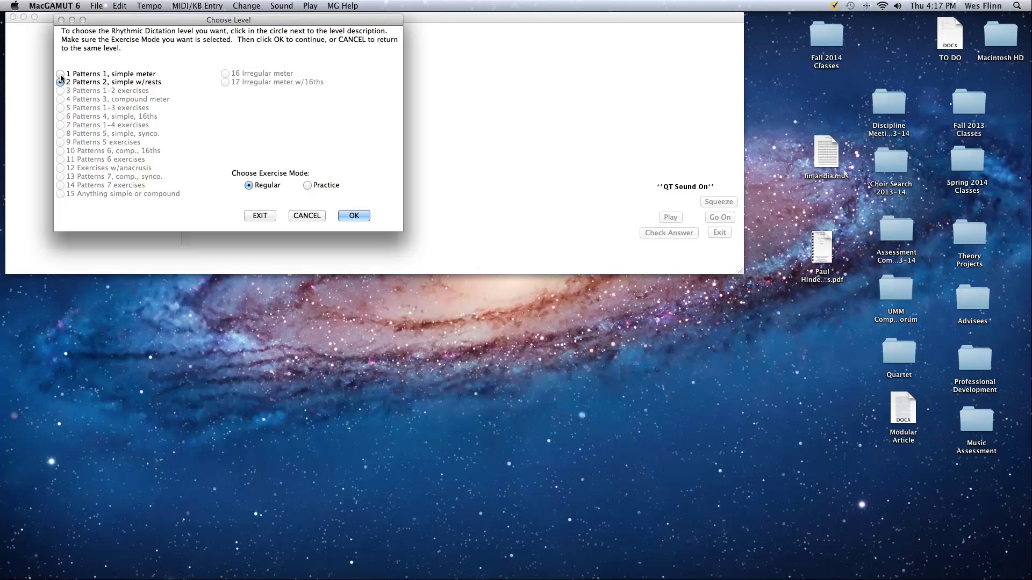
left_click(60, 73)
left_click(307, 185)
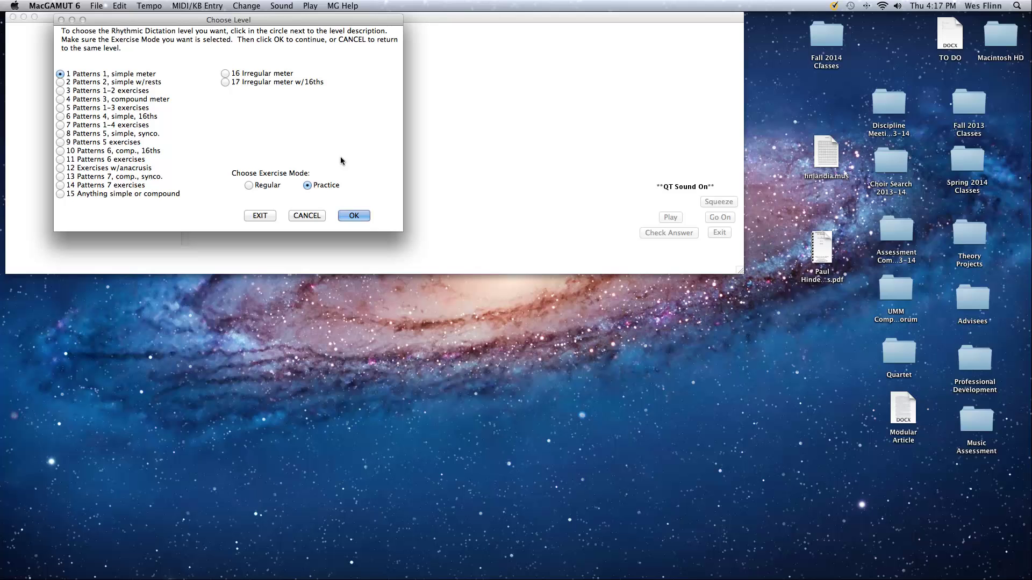
left_click(354, 216)
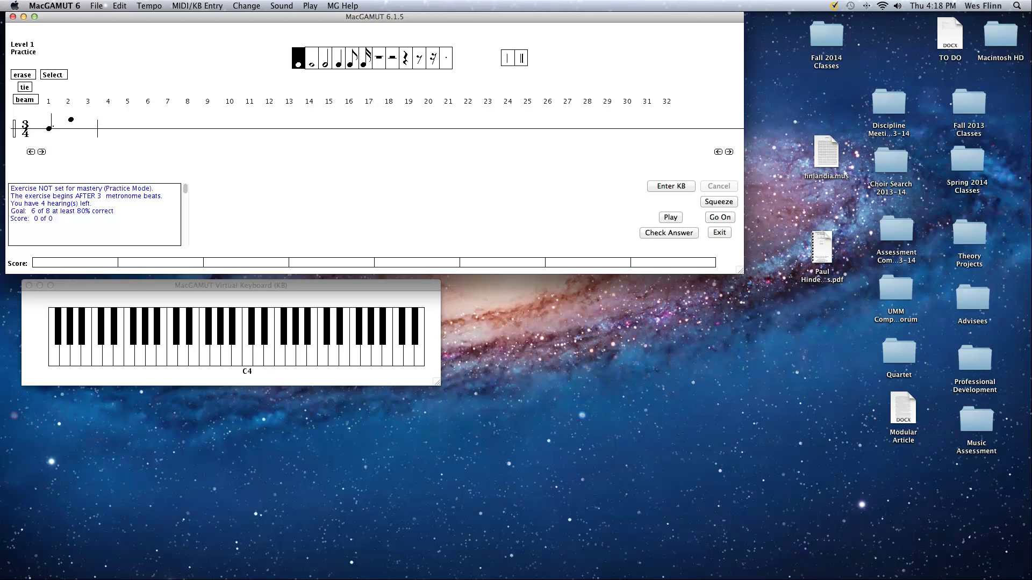
- Play the exercise and complete the first measure with an eighth note at position 2 and a quarter note at position 3
left_click(74, 126)
left_click(670, 217)
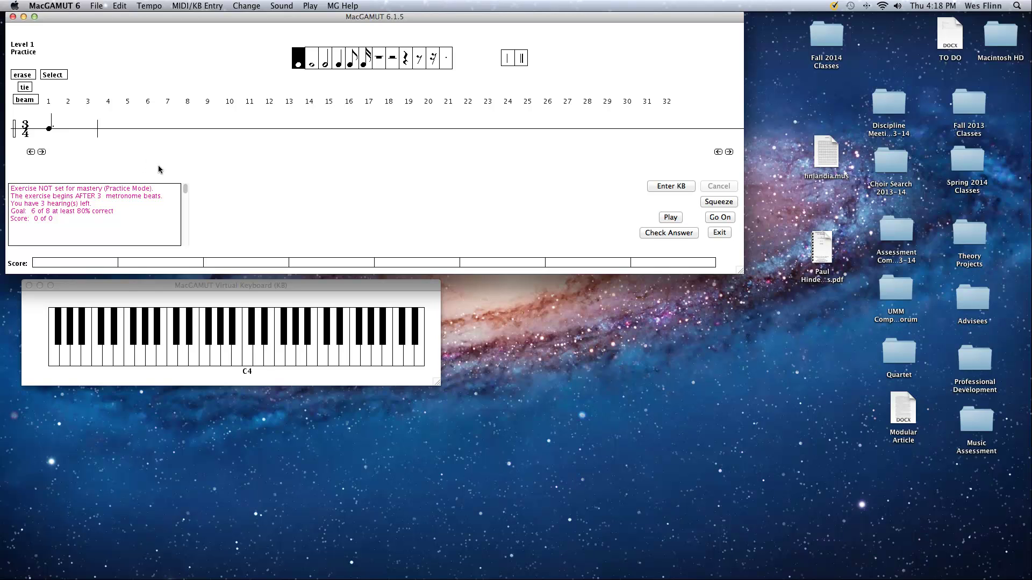
left_click(352, 60)
left_click(69, 128)
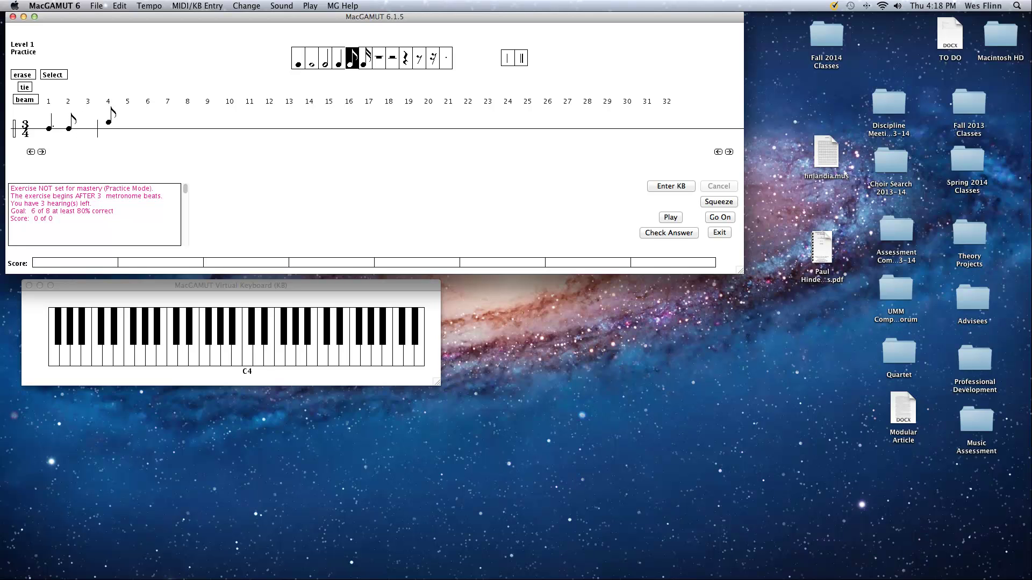
left_click(338, 63)
left_click(89, 128)
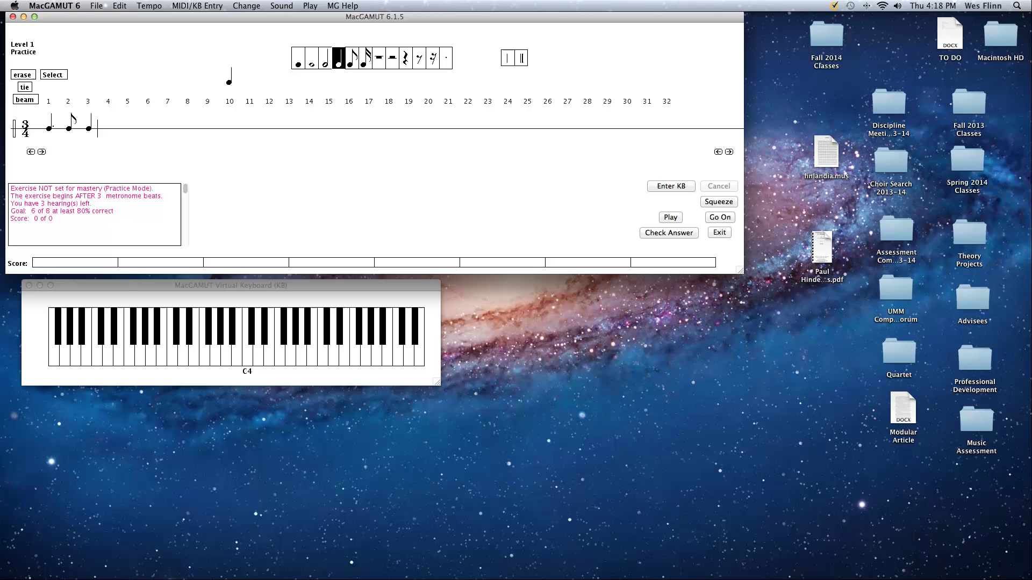
- Enter a half note at position 4 and a quarter note at position 5, close the measure with a barline, and replay the exercise
left_click(325, 65)
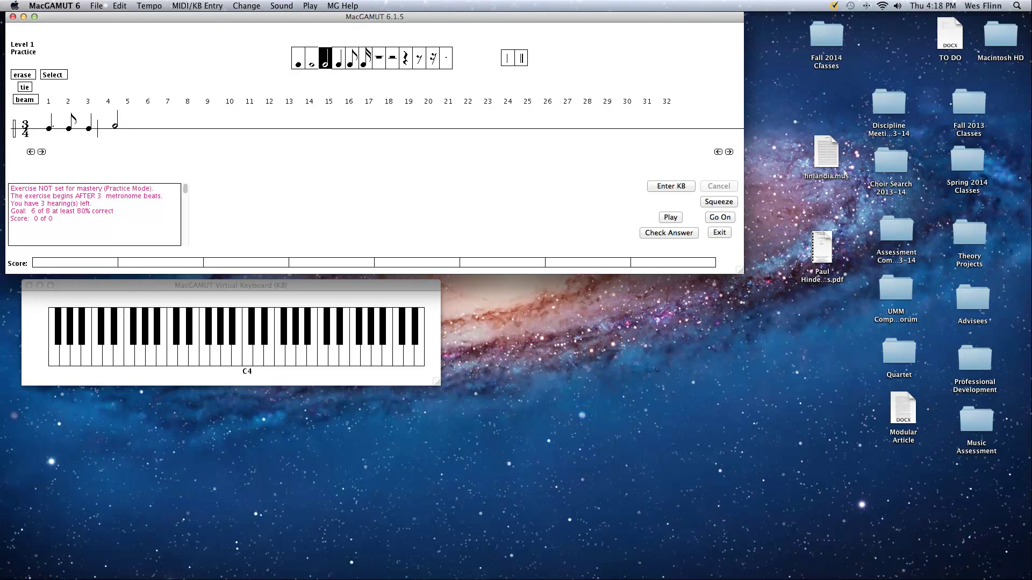
left_click(107, 130)
left_click(339, 63)
left_click(127, 128)
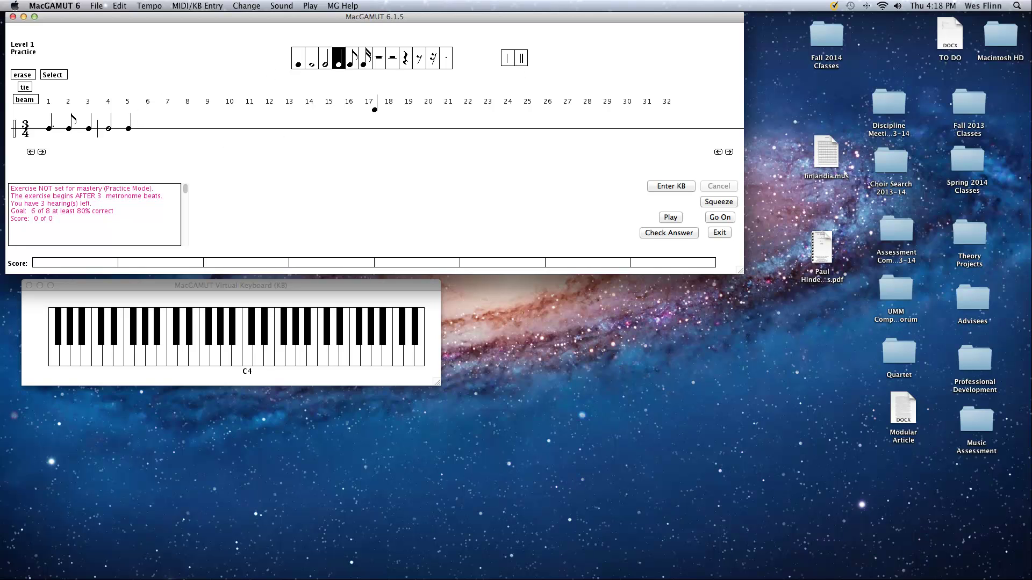
left_click(507, 58)
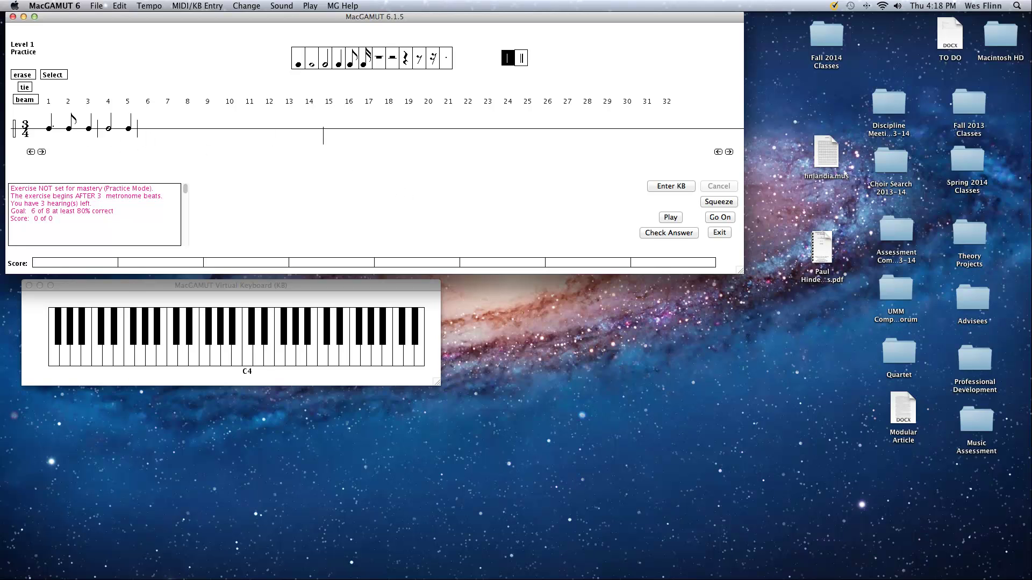
left_click(671, 218)
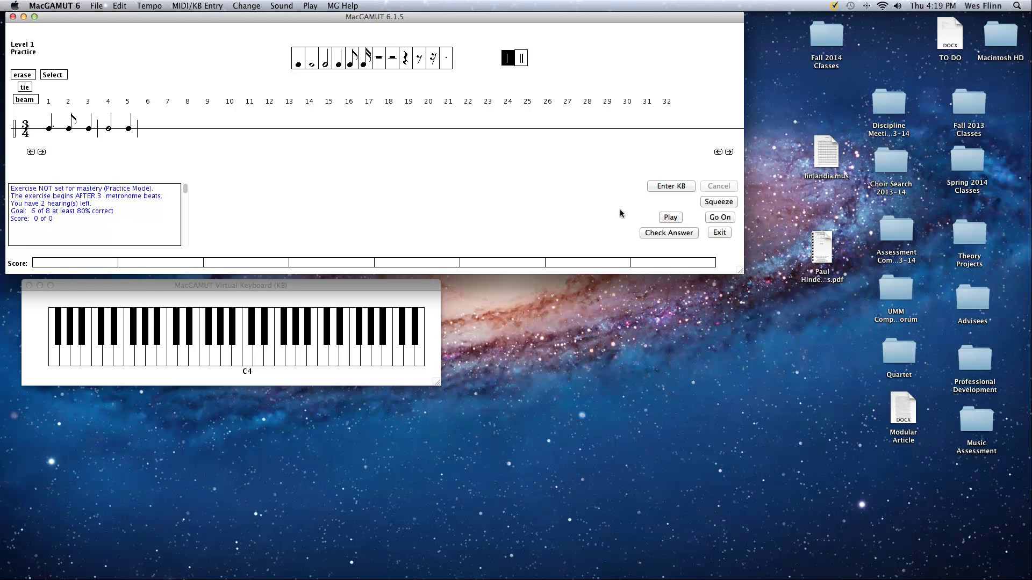
left_click(337, 63)
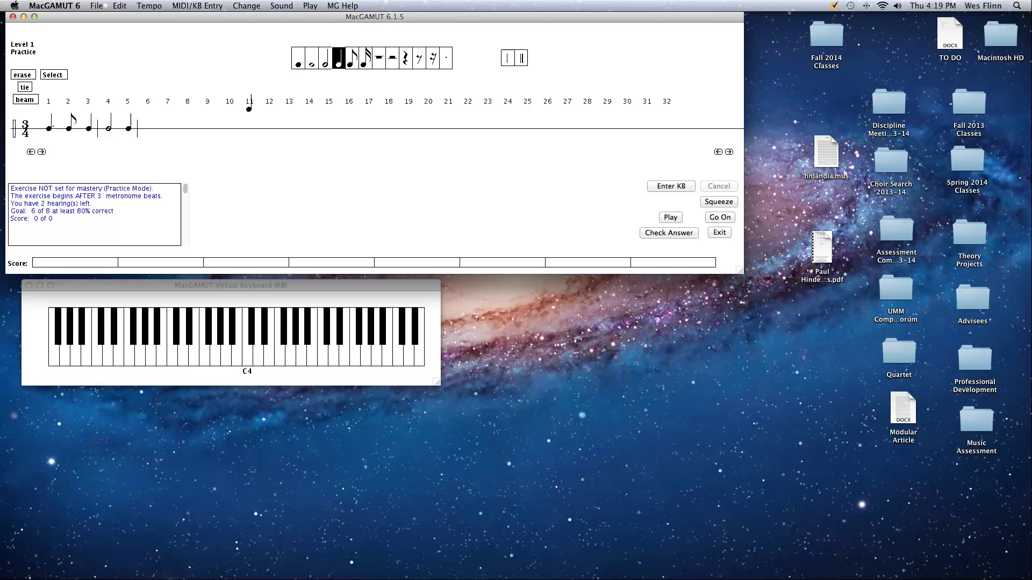
left_click(148, 129)
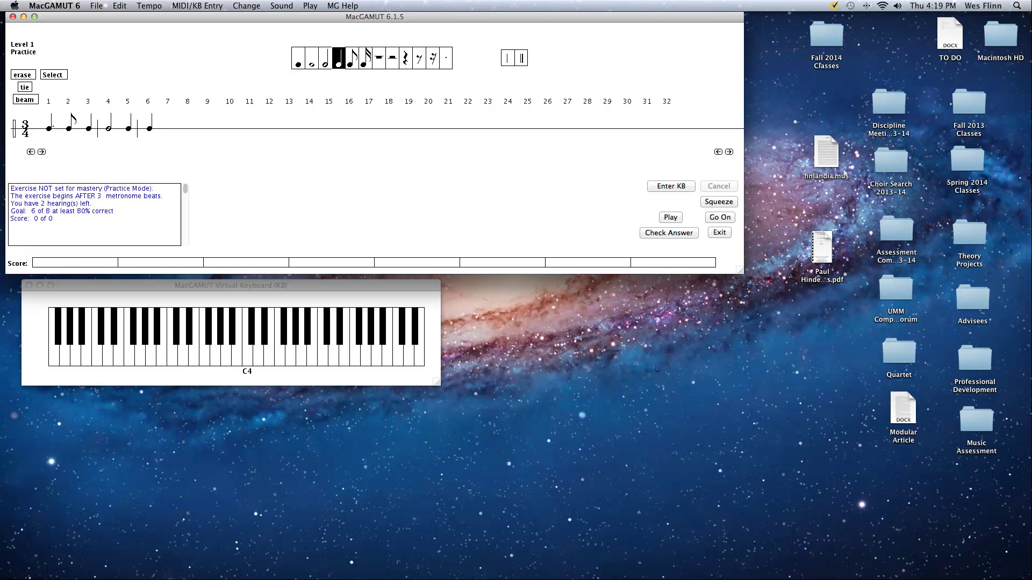
left_click(447, 59)
left_click(337, 63)
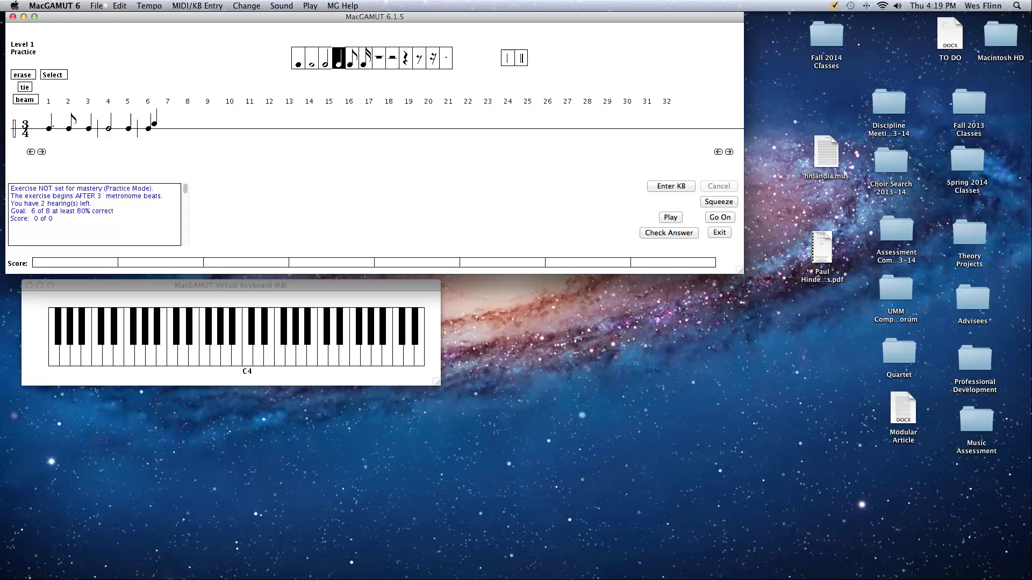
left_click(446, 59)
left_click(22, 74)
left_click(148, 128)
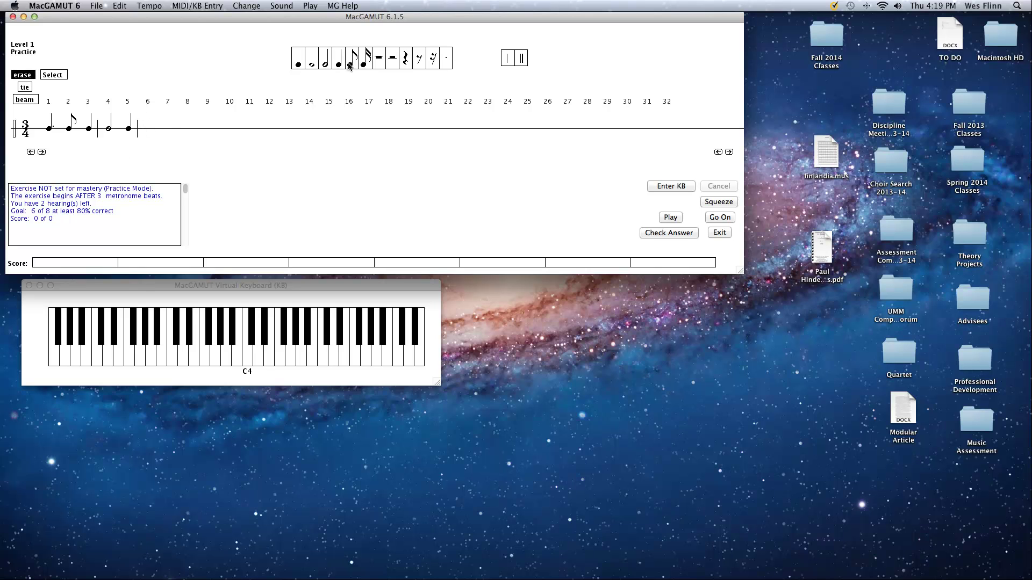
- Begin the third measure with a dotted quarter note at position 6 and an eighth note at position 7
left_click(338, 60)
left_click(444, 59)
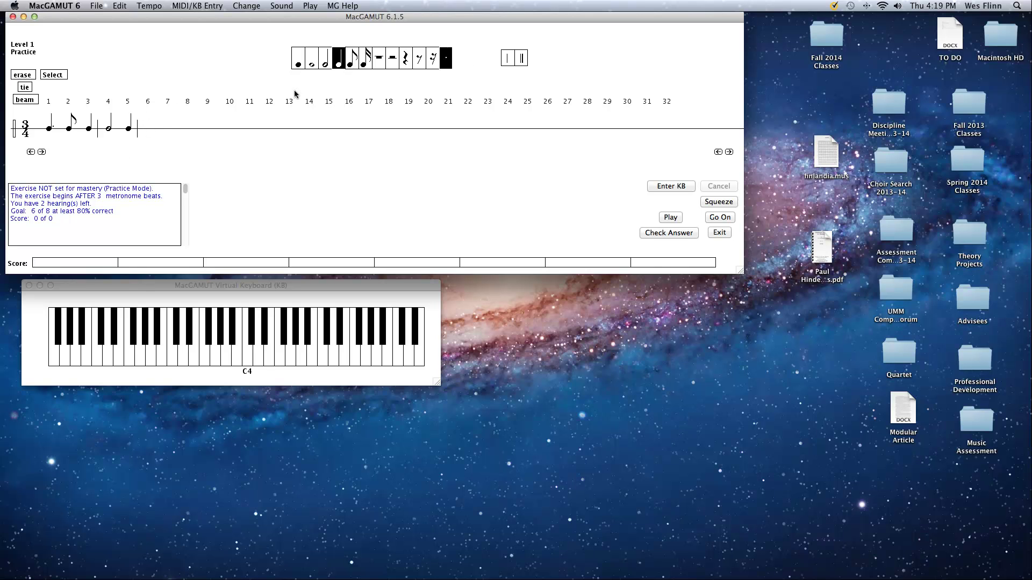
left_click(149, 128)
left_click(352, 59)
left_click(169, 128)
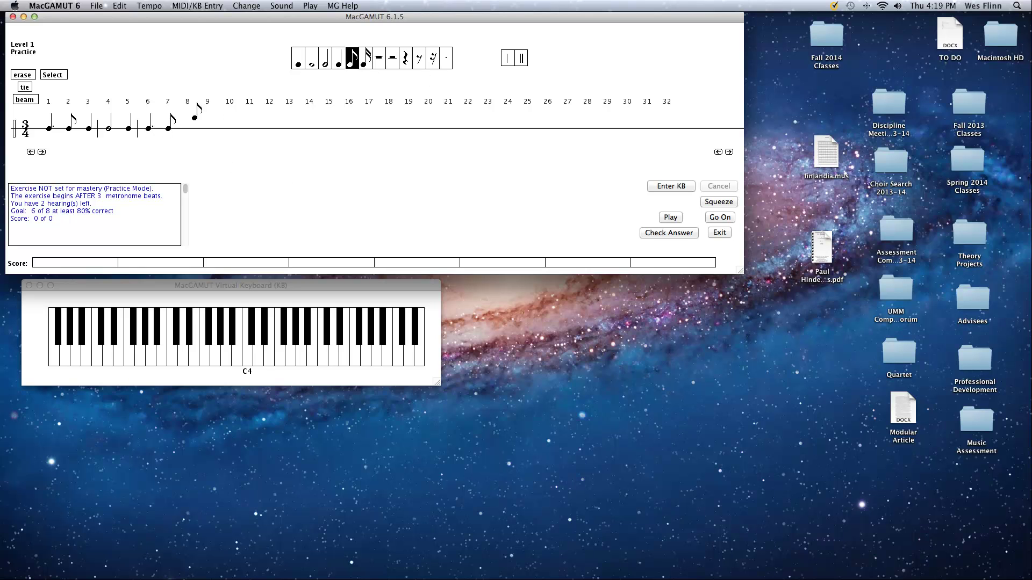
- Complete the third measure with a quarter note at position 8 and close it with a barline
left_click(340, 61)
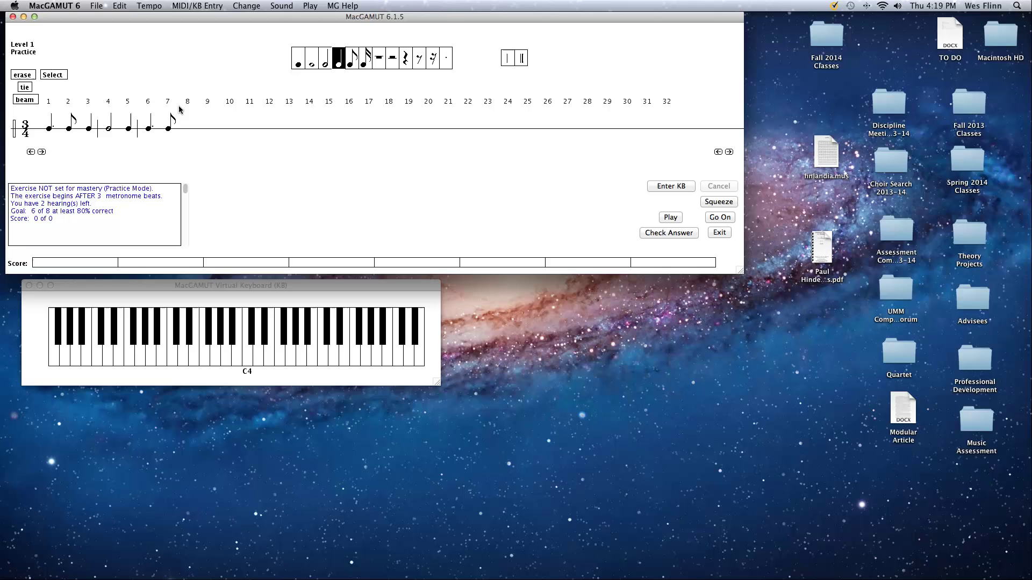
left_click(188, 128)
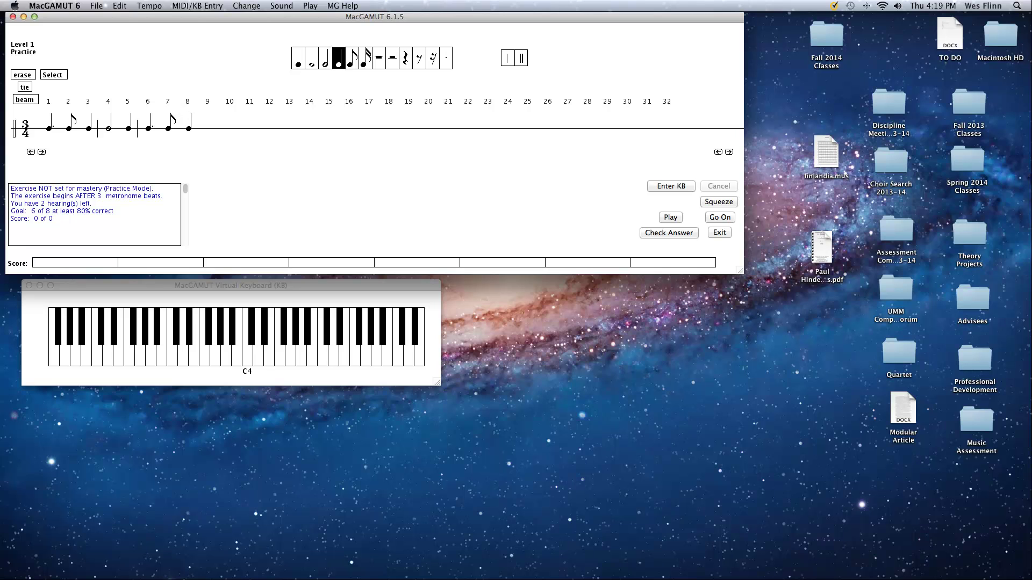
left_click(508, 57)
left_click(198, 128)
- Fill the fourth measure with a half note at position 9 and a quarter note at position 10, ending with a double barline
left_click(325, 58)
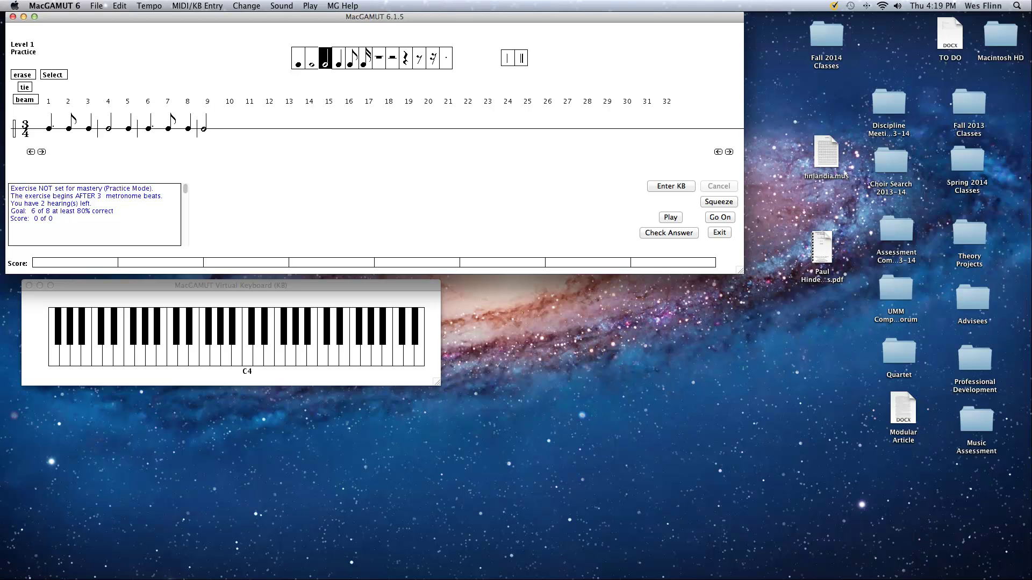
left_click(207, 128)
left_click(339, 59)
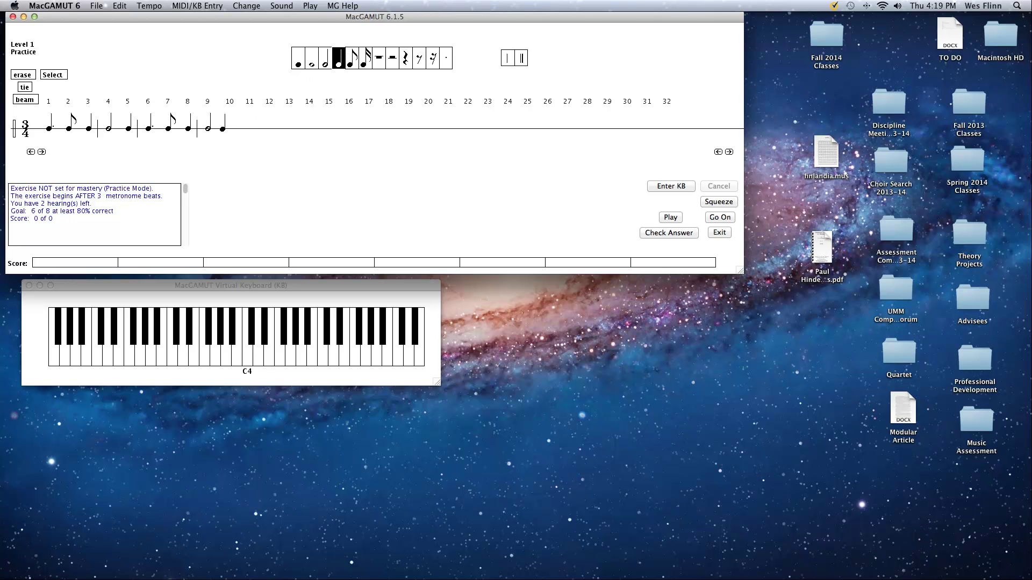
left_click(227, 128)
left_click(521, 58)
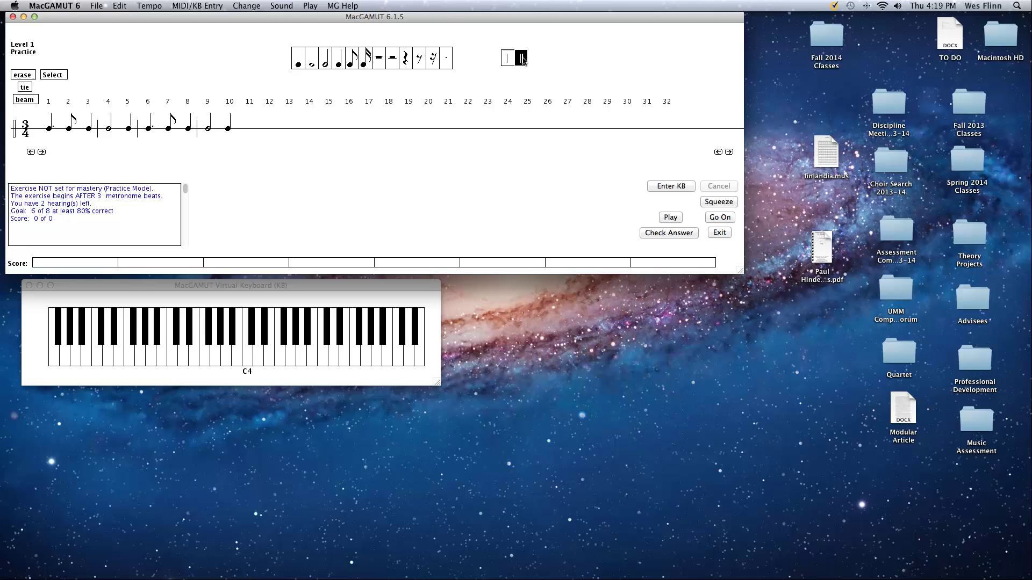
left_click(238, 128)
- Check the completed answer after one more hearing and go on to the next exercise
left_click(670, 218)
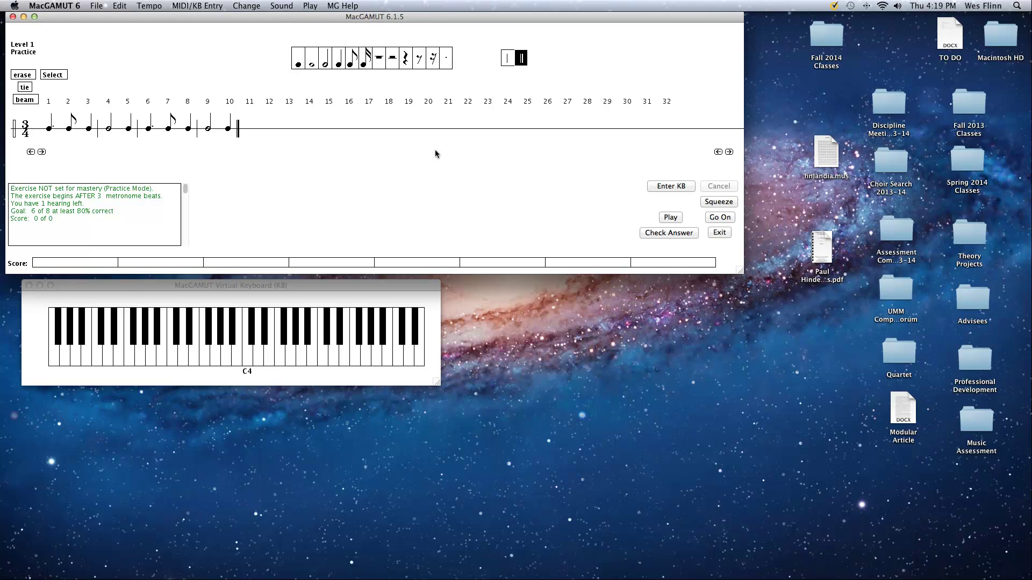
left_click(678, 234)
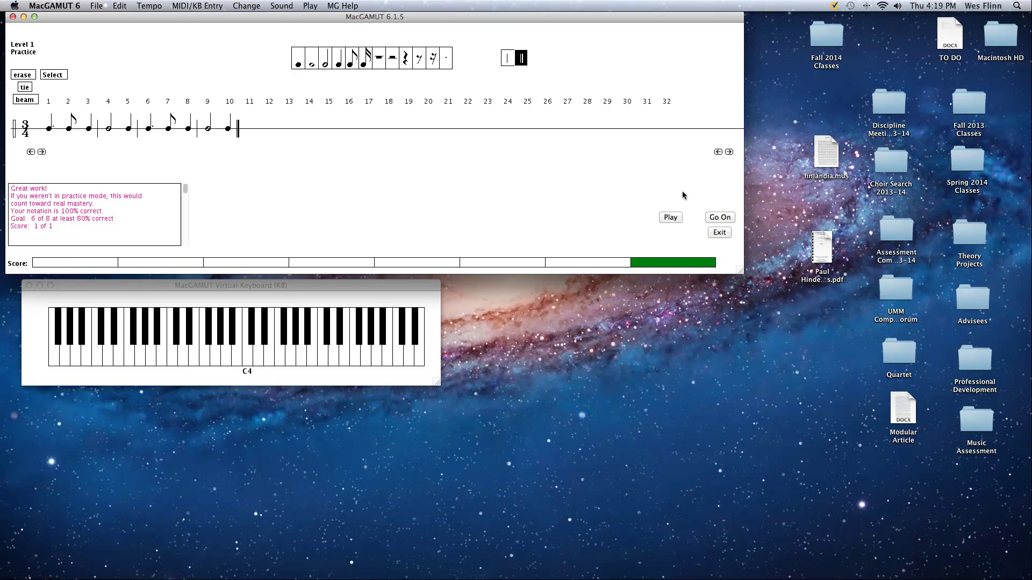
left_click(722, 217)
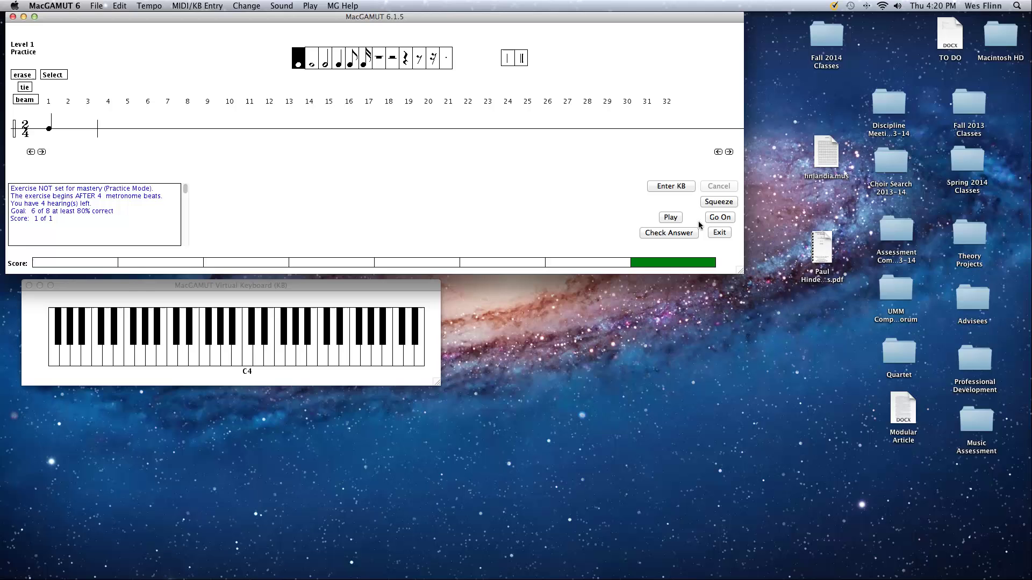
- Play the 2/4 exercise and complete the first measure with eighth notes at positions 2 and 3
left_click(675, 219)
left_click(353, 59)
left_click(70, 126)
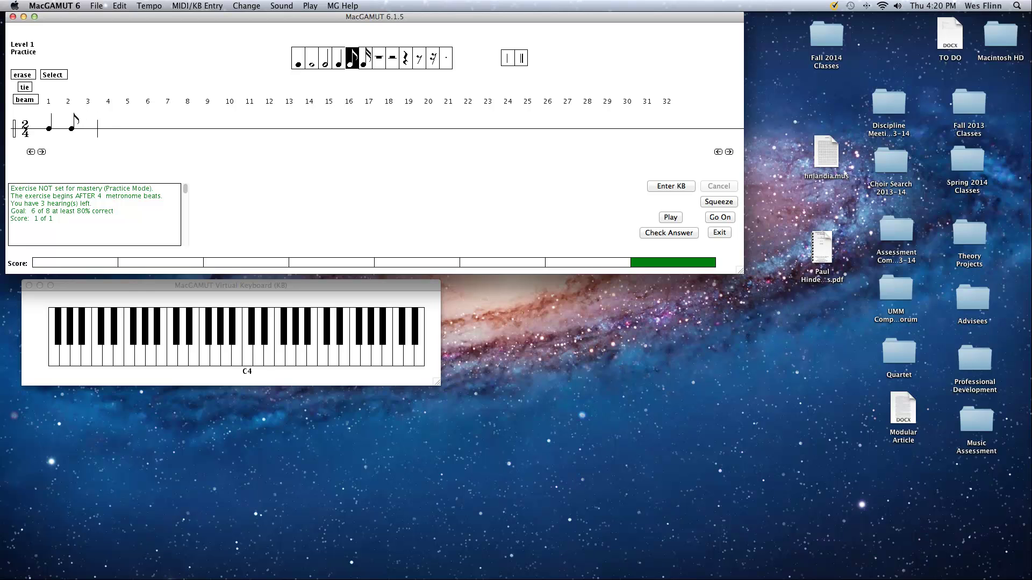
left_click(89, 126)
- Fill the second measure with eighth notes at positions 4 and 5 and a quarter note at position 6, closed by a barline
left_click(110, 127)
left_click(133, 126)
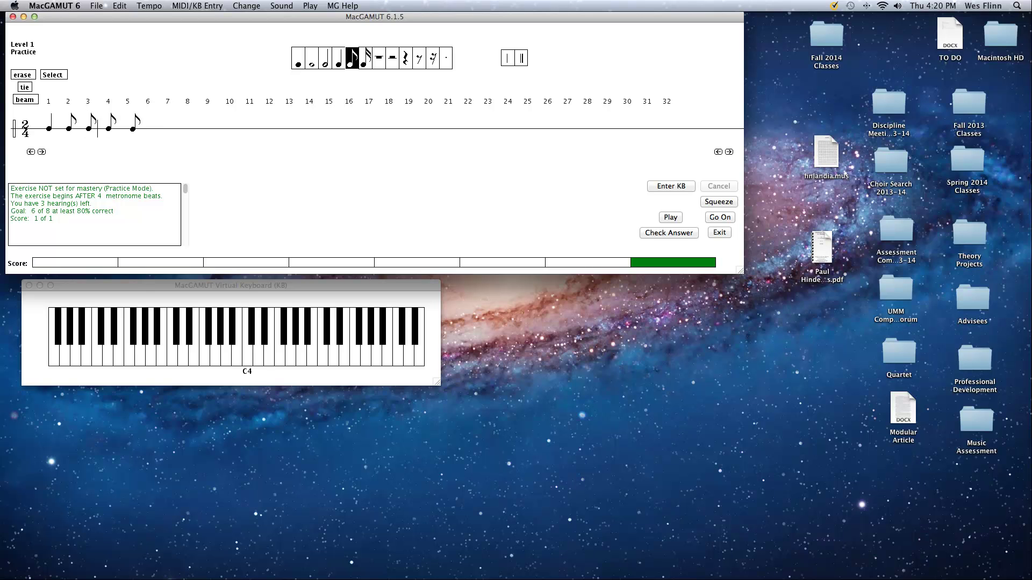
left_click(338, 59)
left_click(148, 127)
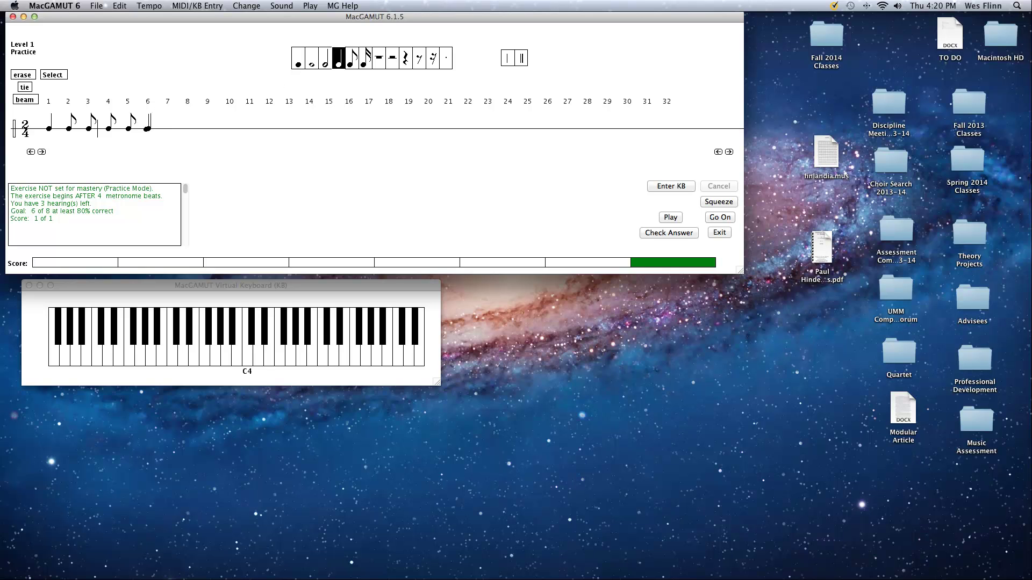
left_click(507, 58)
left_click(159, 129)
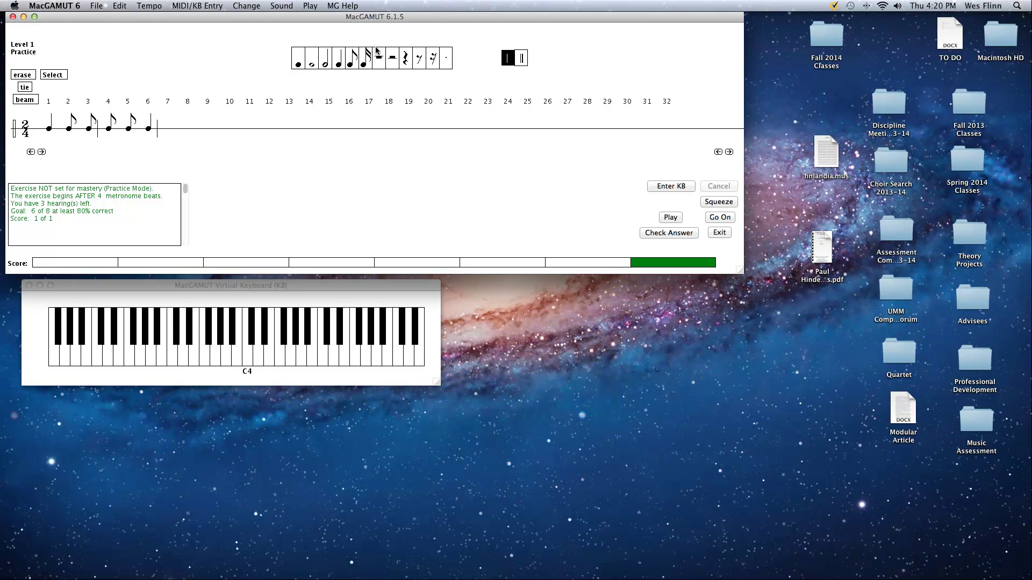
- Fill the third measure with a quarter note at position 7 and eighth notes at positions 8 and 9, closed by a barline
left_click(338, 59)
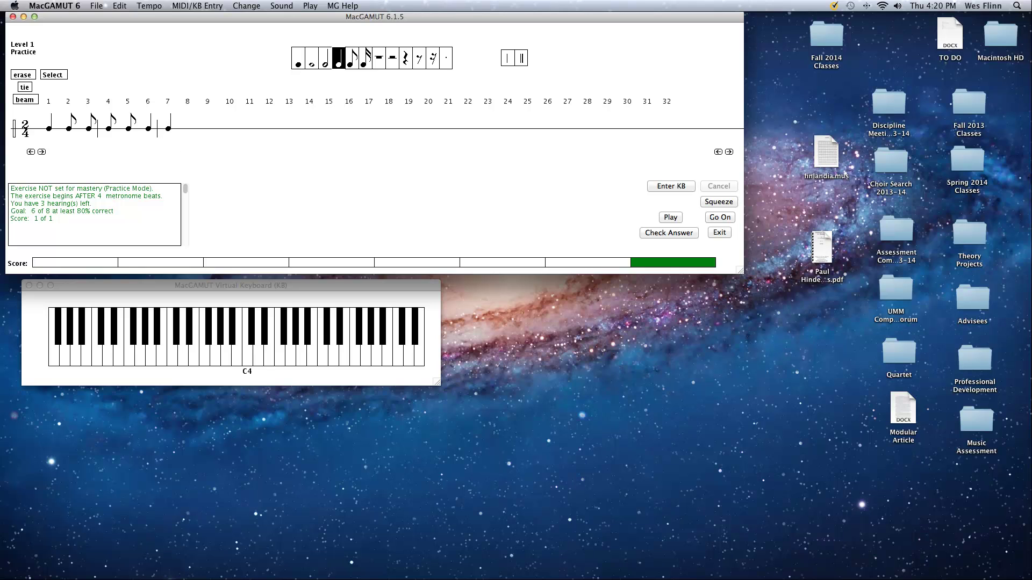
left_click(352, 59)
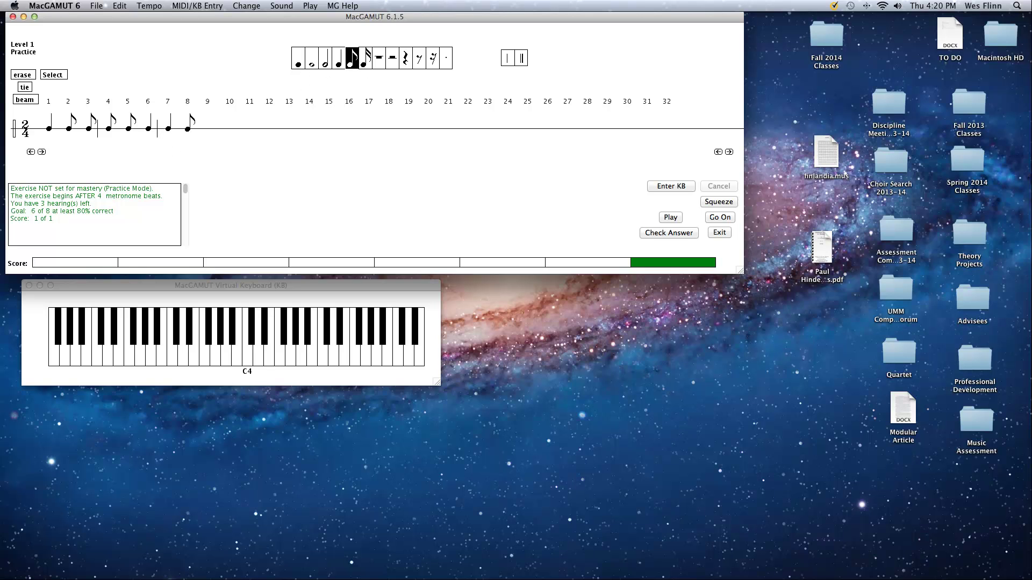
left_click(189, 128)
left_click(210, 128)
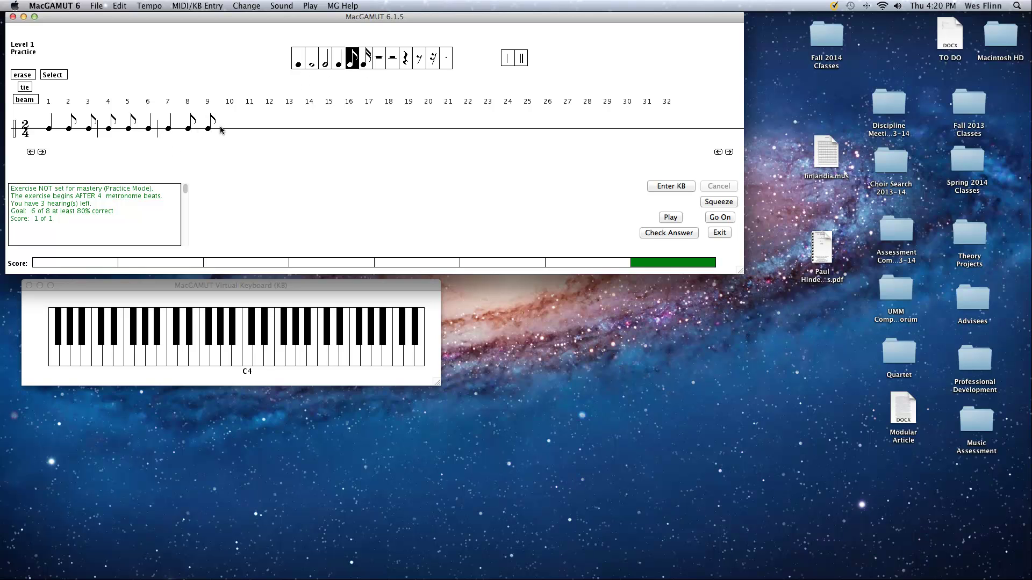
left_click(507, 57)
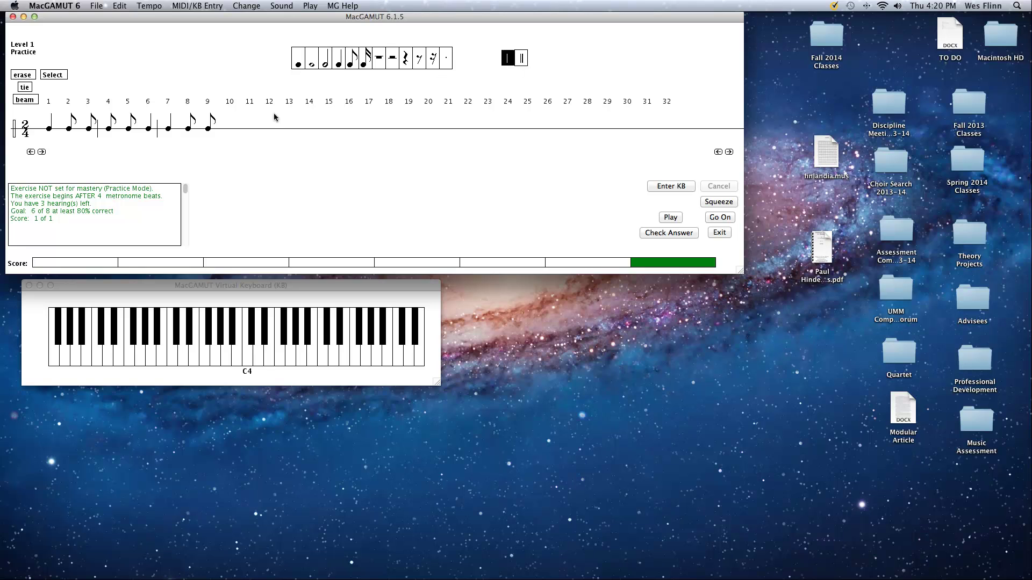
- Fill the fourth measure with eighth notes at positions 10 through 13 and end the exercise with a double barline
left_click(352, 59)
left_click(230, 128)
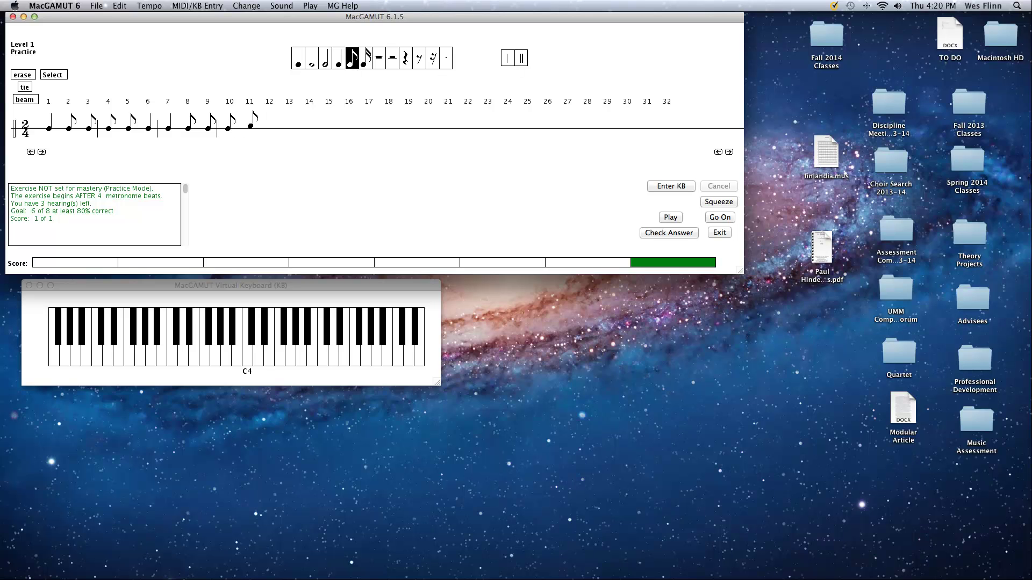
left_click(250, 128)
left_click(269, 128)
left_click(295, 128)
left_click(522, 58)
left_click(304, 125)
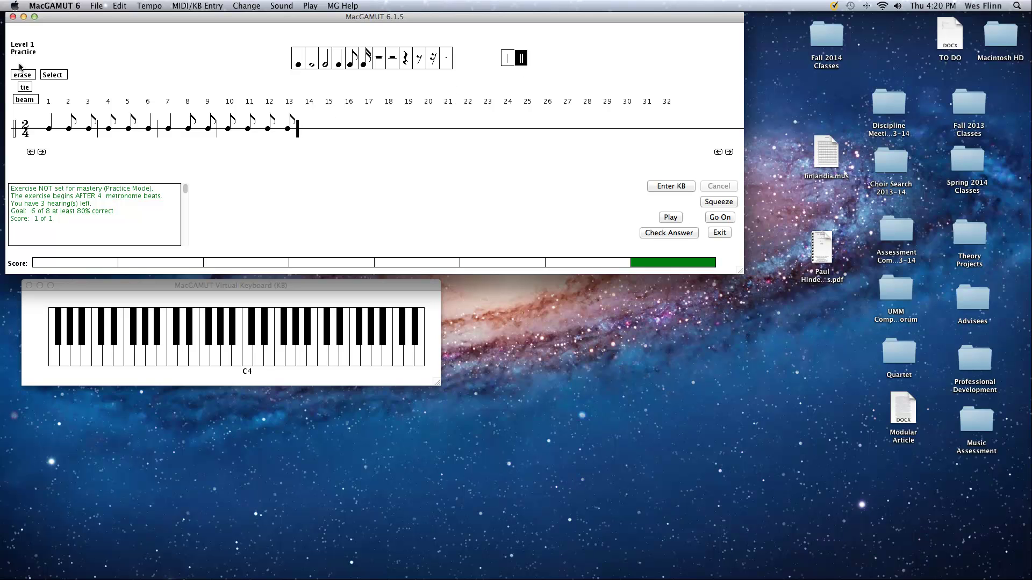
- Beam the eighth notes in pairs at positions 2–3, 4–5, 8–9, 10–11 and 12–13
left_click(24, 100)
left_click_drag(68, 132, 293, 119)
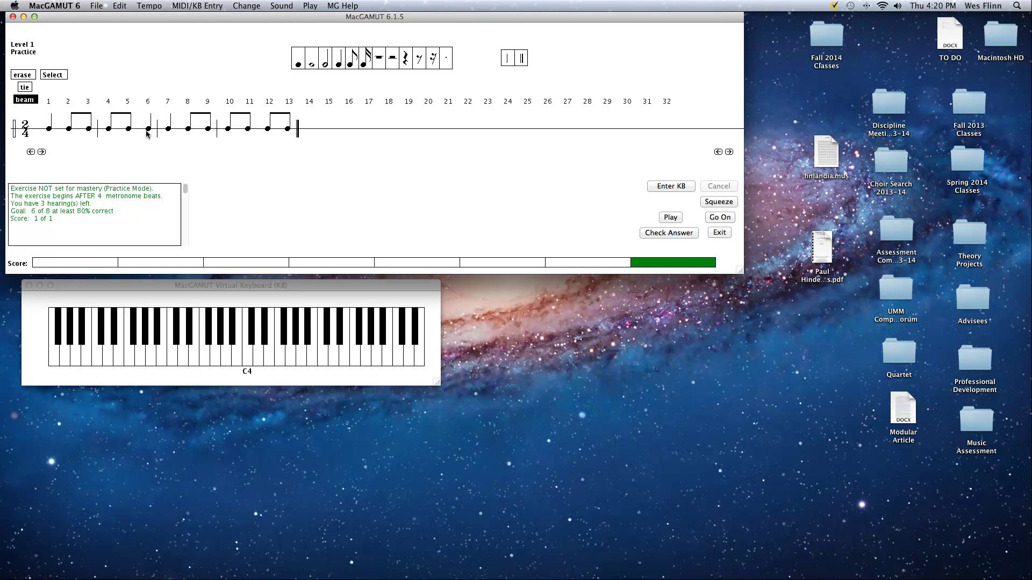
- Check the notated answer after another hearing and show the correct answer for comparison
left_click(672, 218)
left_click(659, 232)
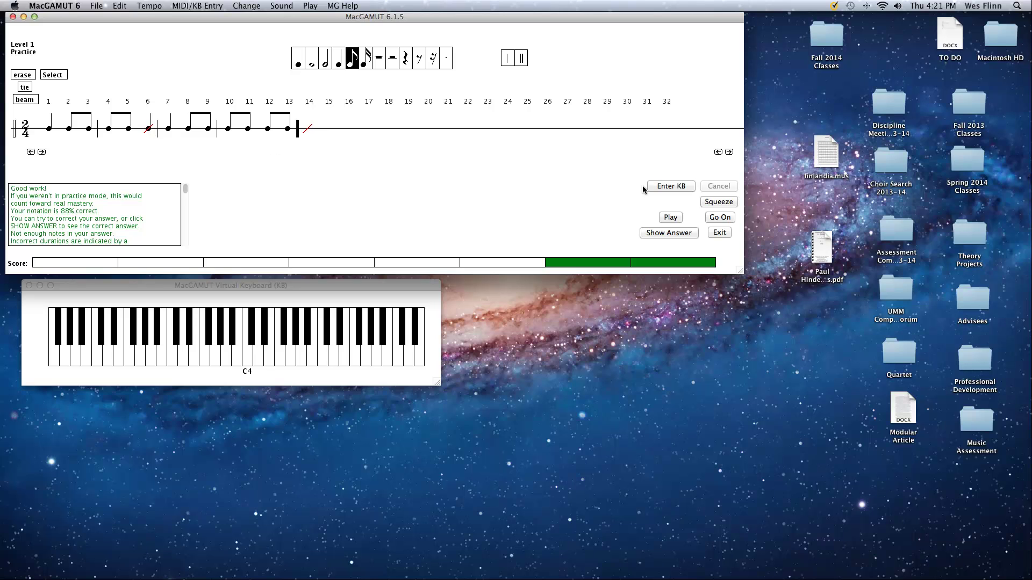
left_click(676, 233)
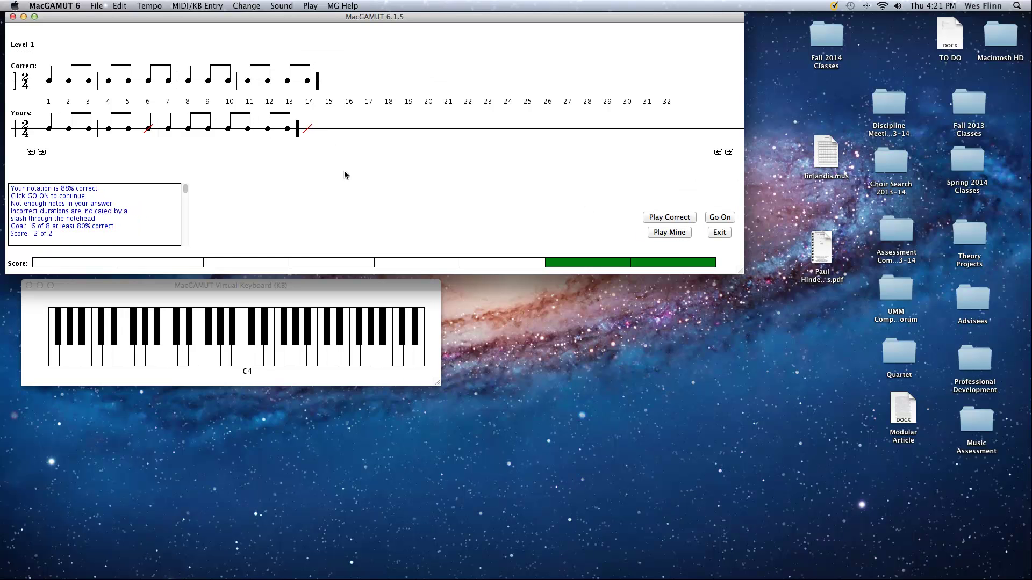
- Exit the exercise and quit the program, saving a backup of the start file in Documents over the existing copy
left_click(718, 232)
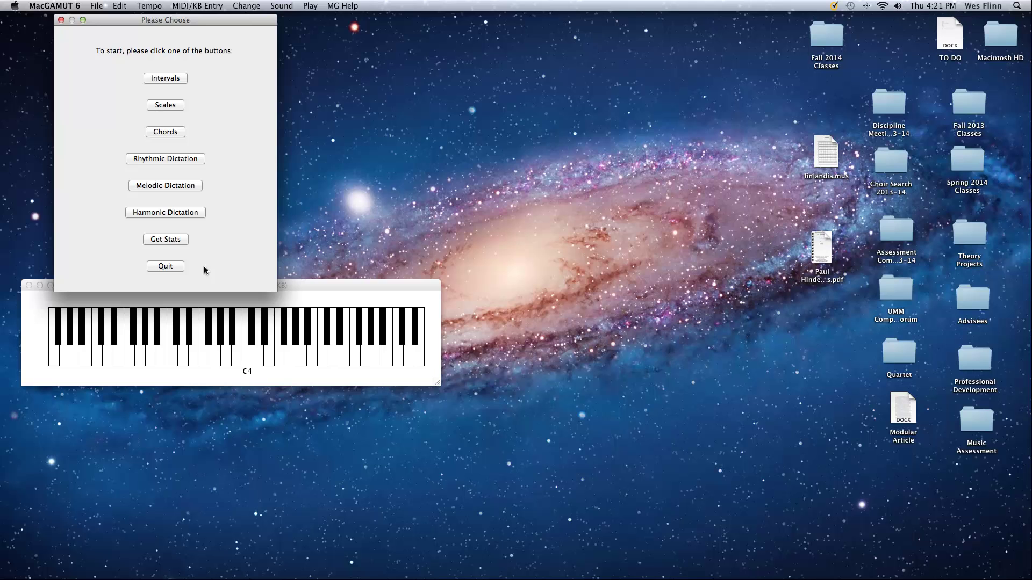
left_click(167, 266)
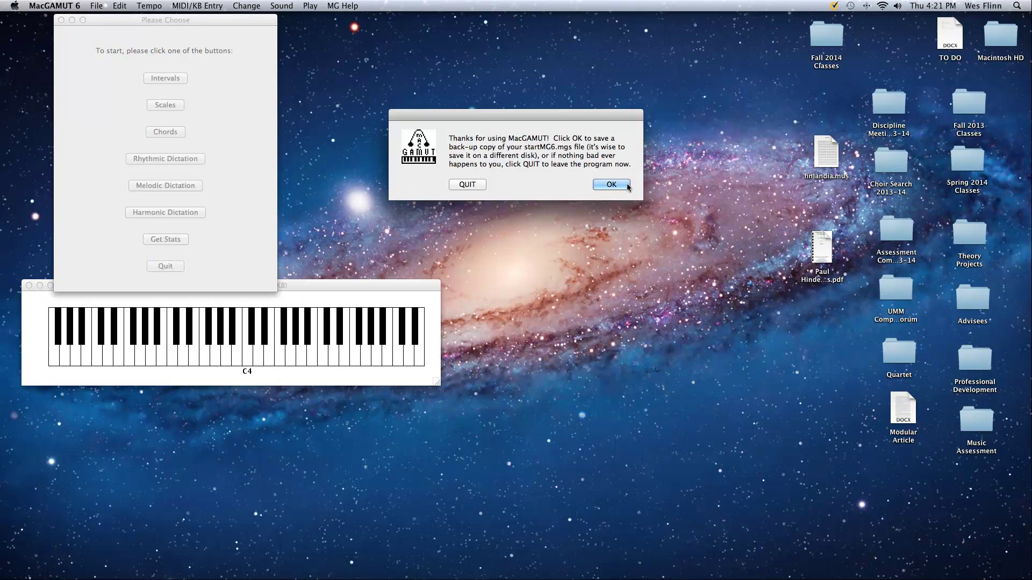
left_click(617, 184)
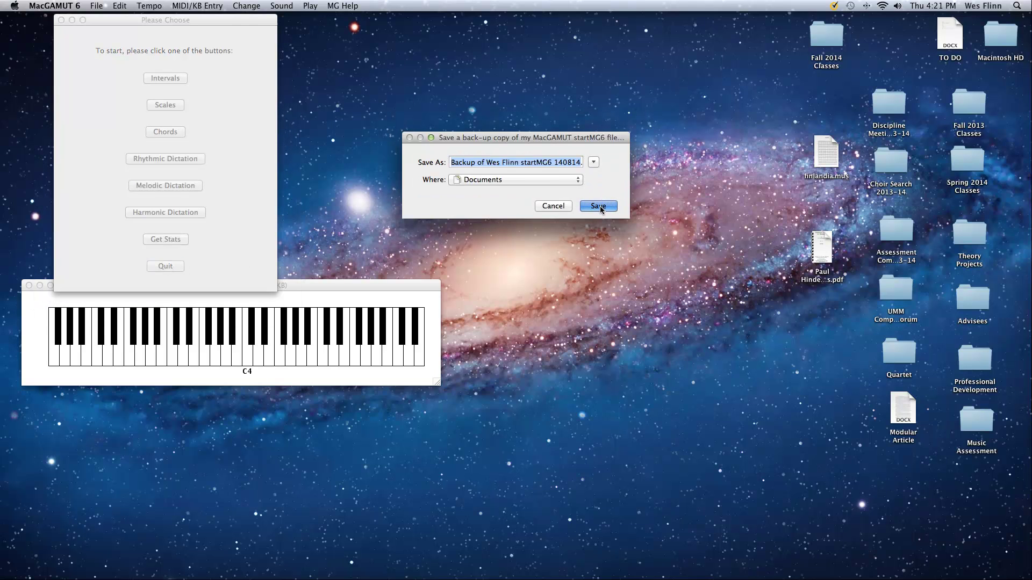
left_click(599, 206)
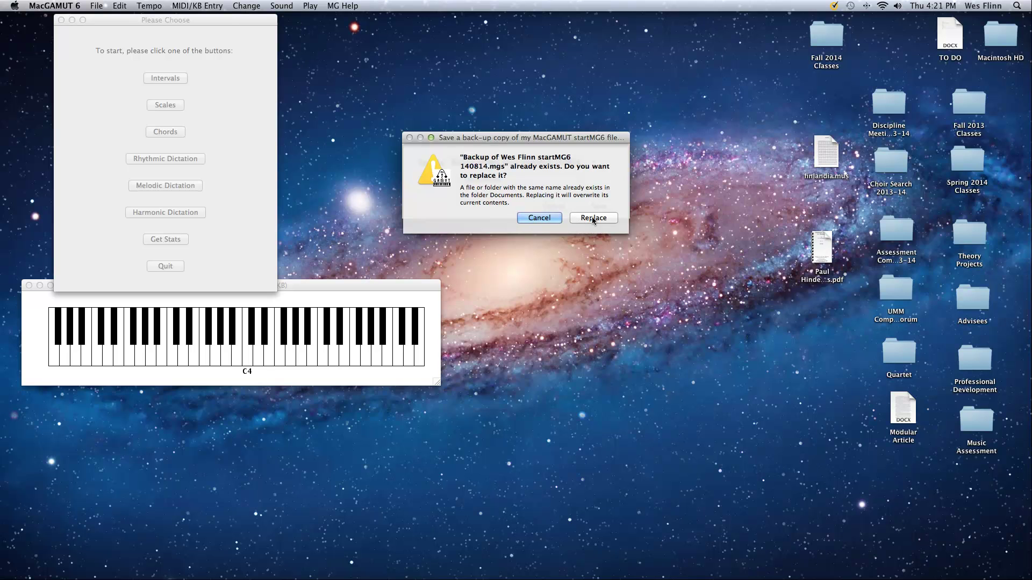
left_click(591, 217)
left_click(611, 177)
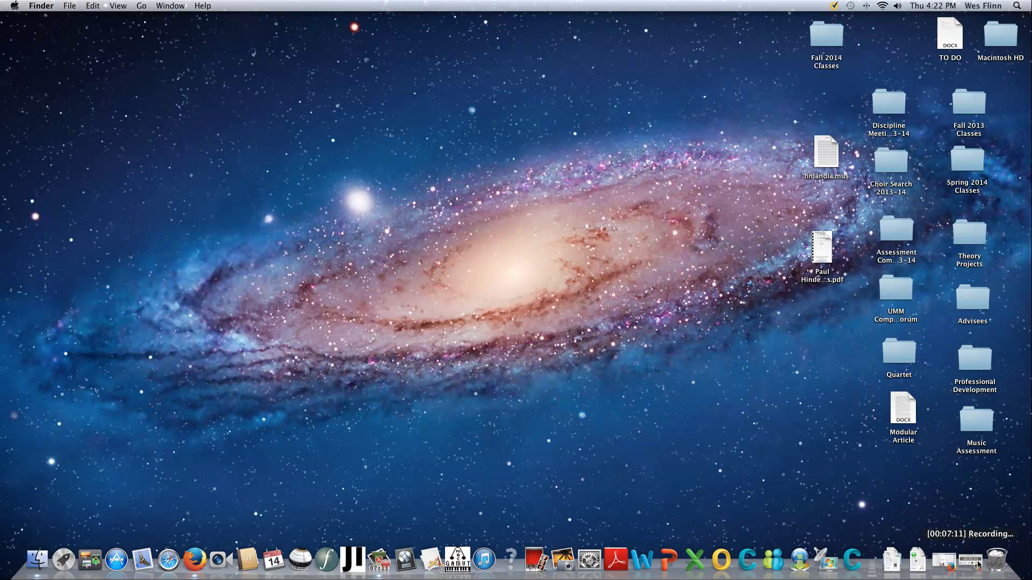
left_click(970, 562)
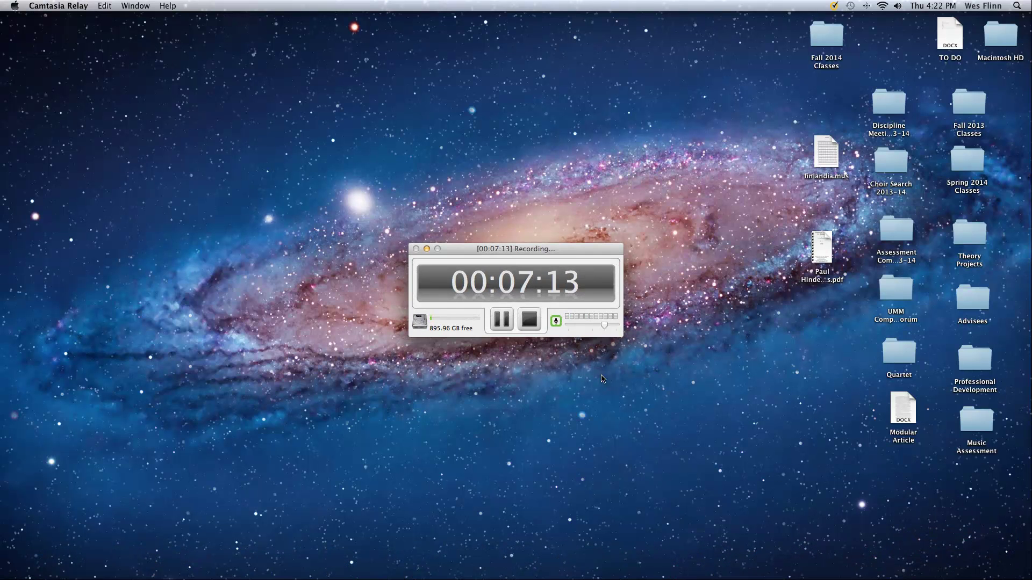